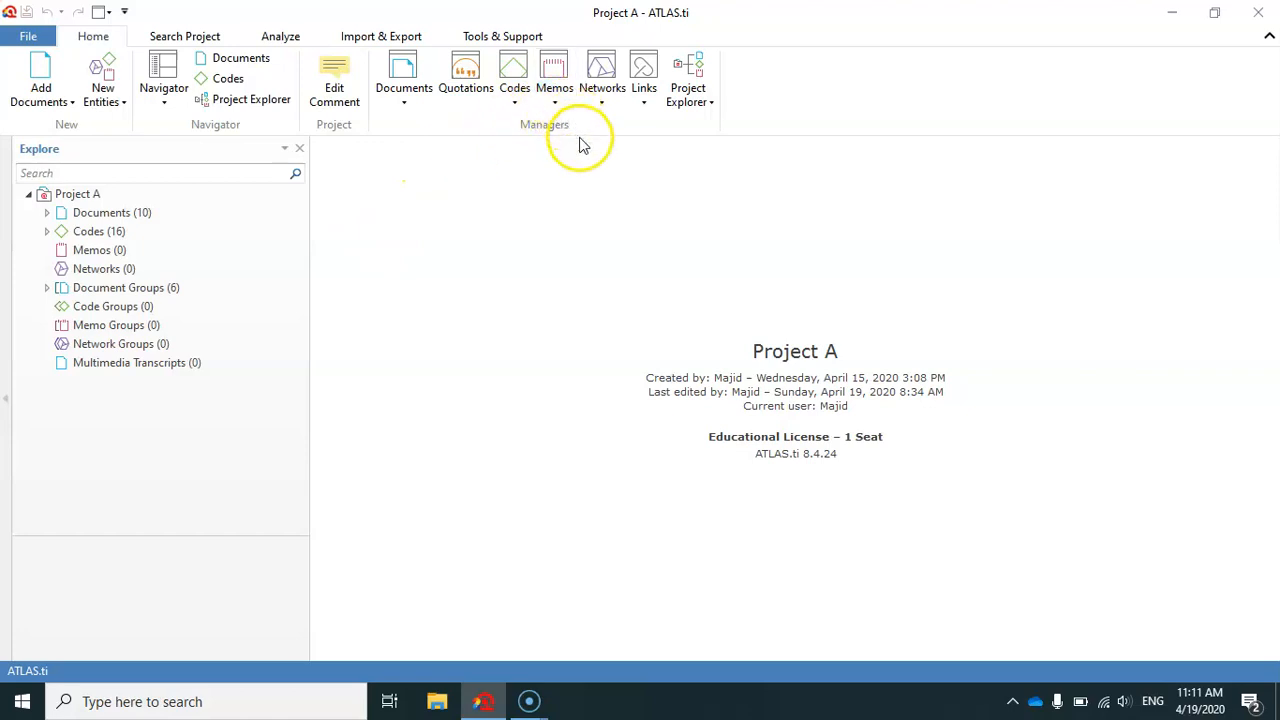
Open the Code Manager and enlarge the code list by shrinking the comment area below it.
click(515, 70)
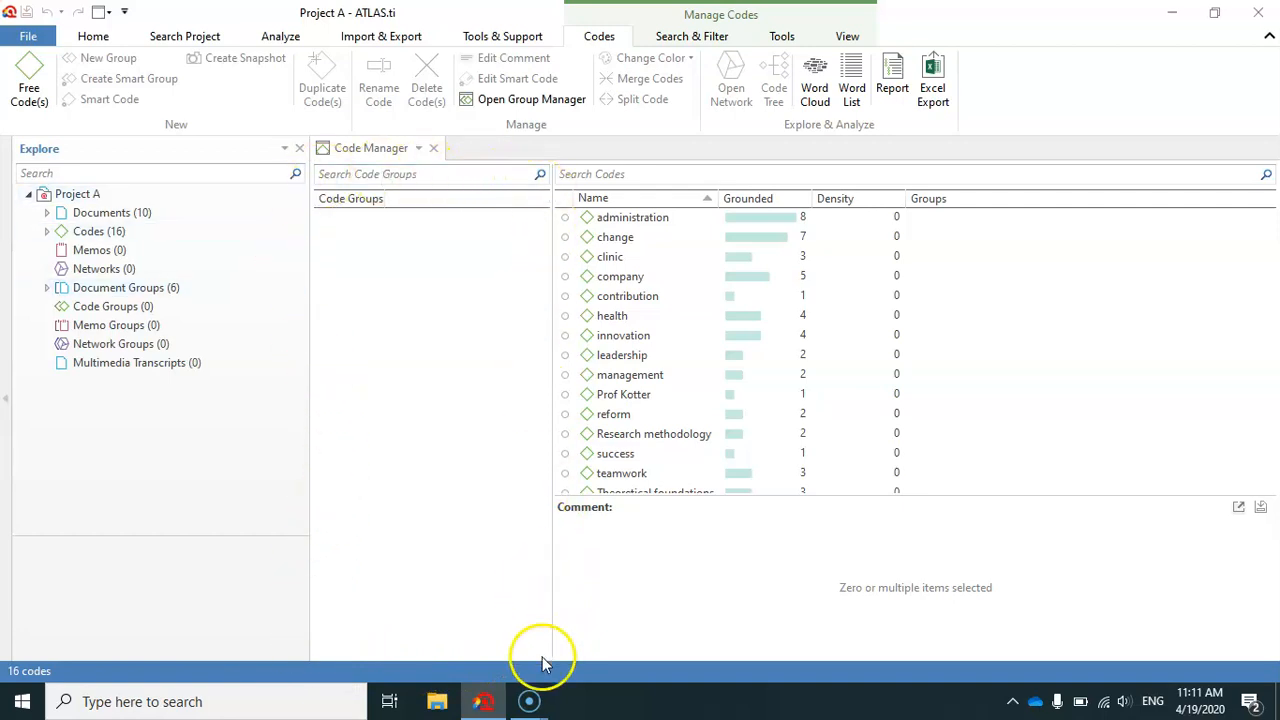
click(621, 473)
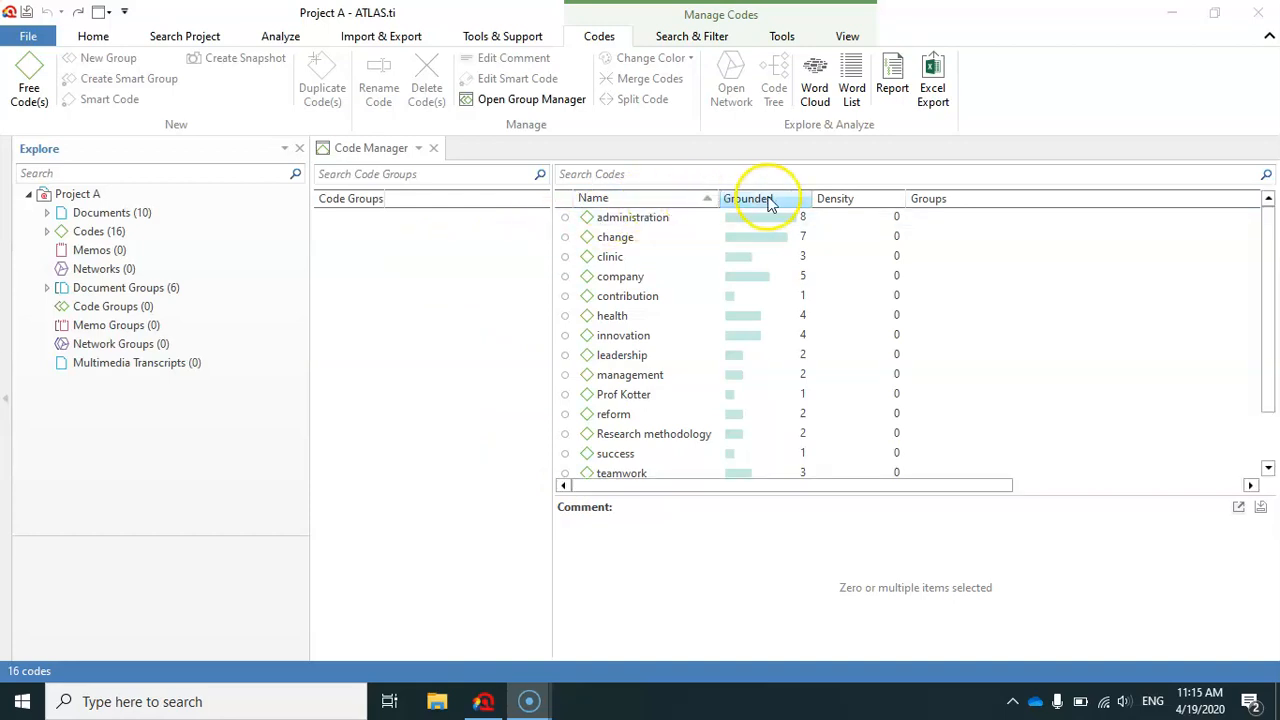
drag(660, 496, 662, 556)
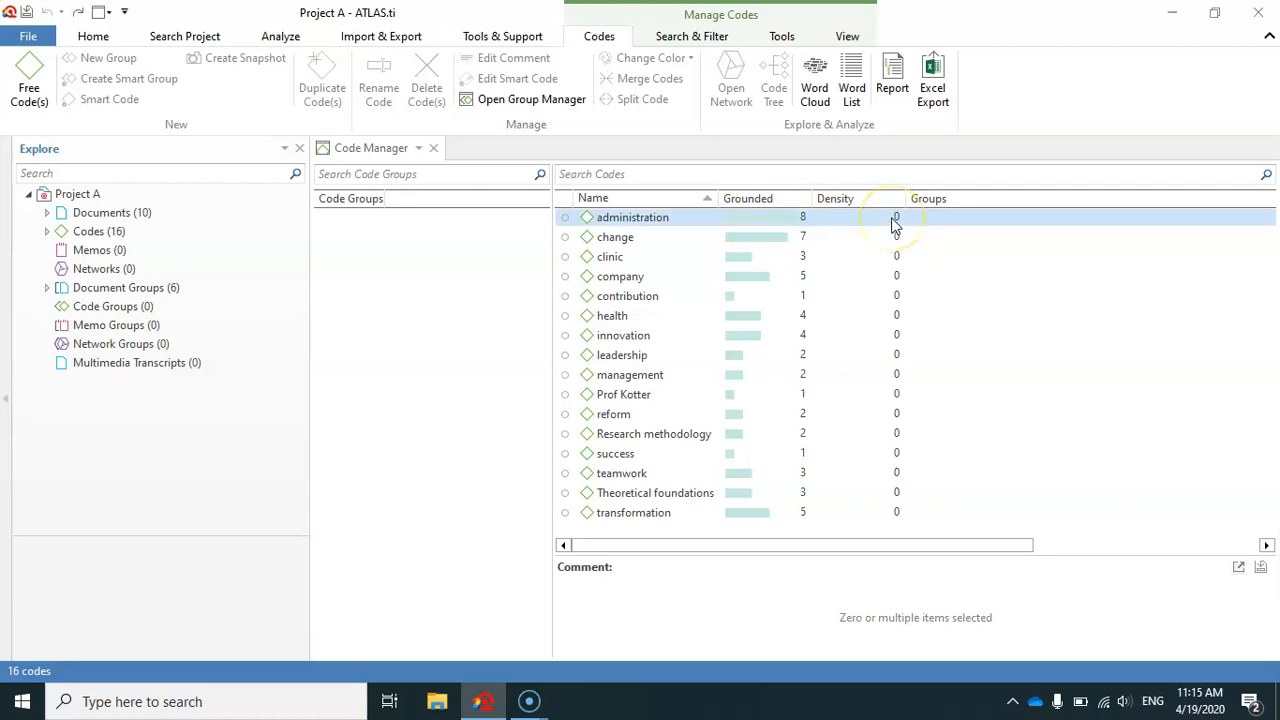
List the quotations of the code "change" and view quotations 10:2, 5:1 and 4:1 in their documents.
click(766, 236)
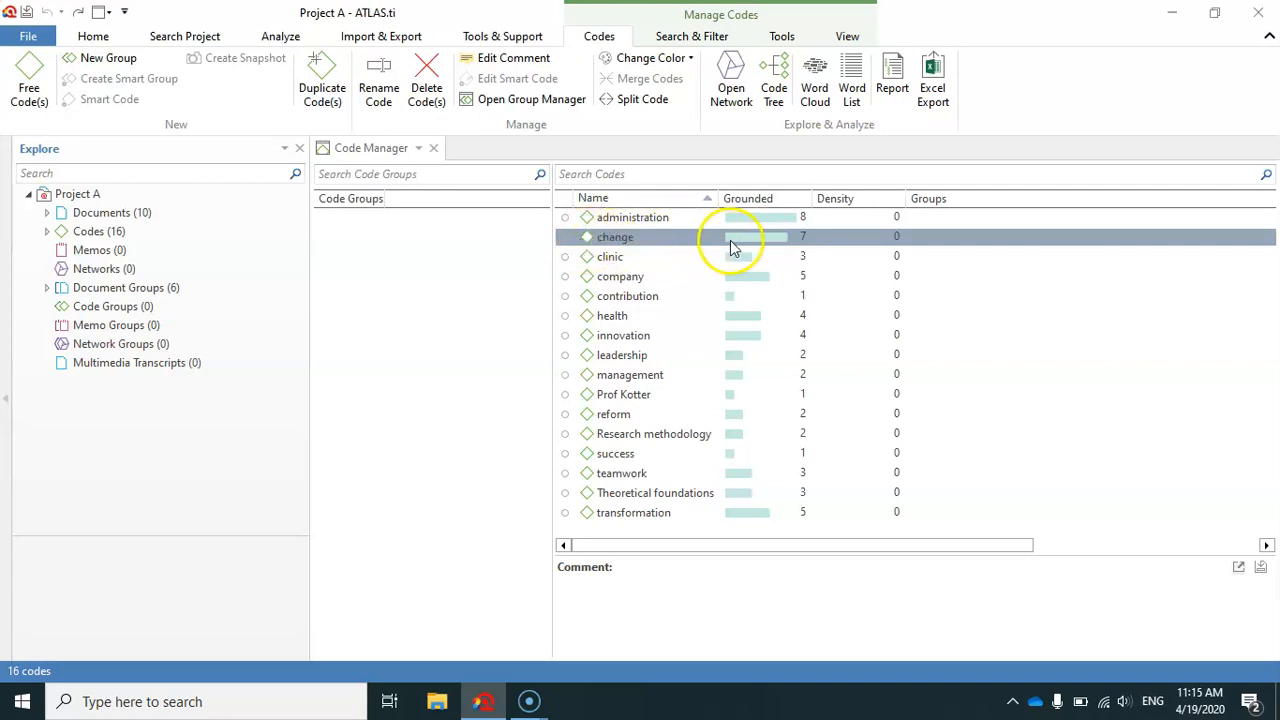
double_click(603, 245)
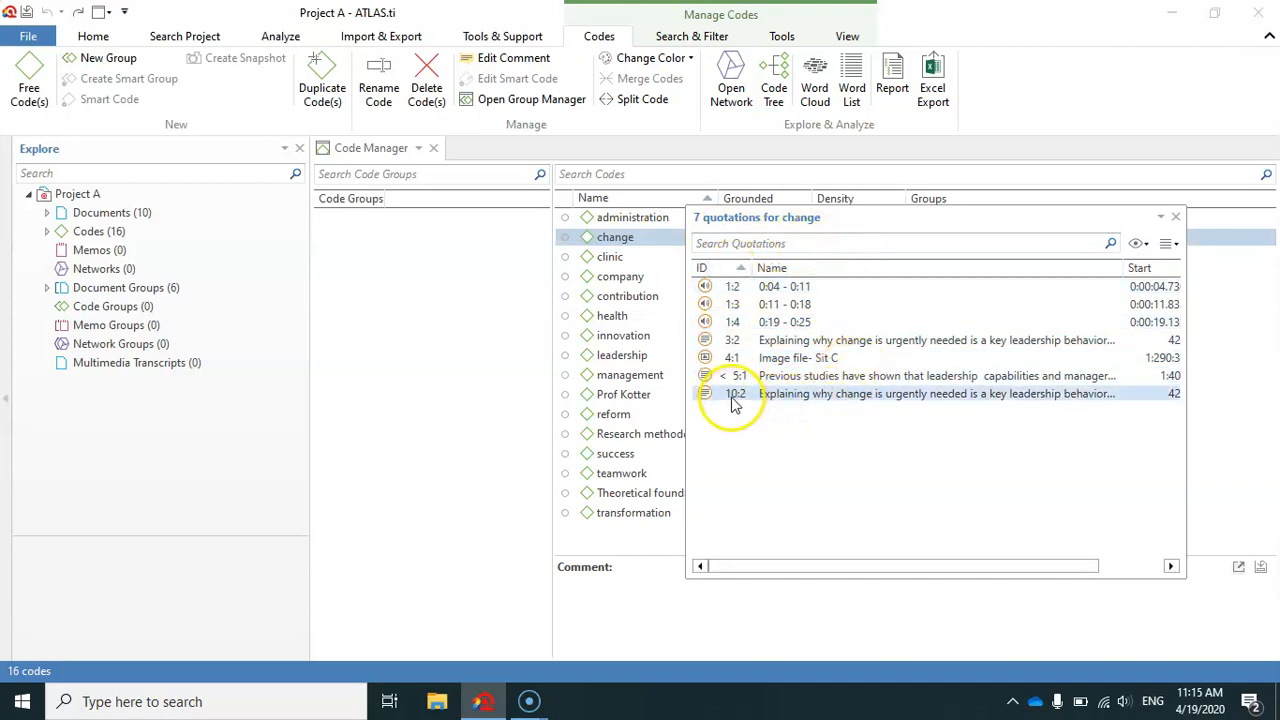
click(767, 394)
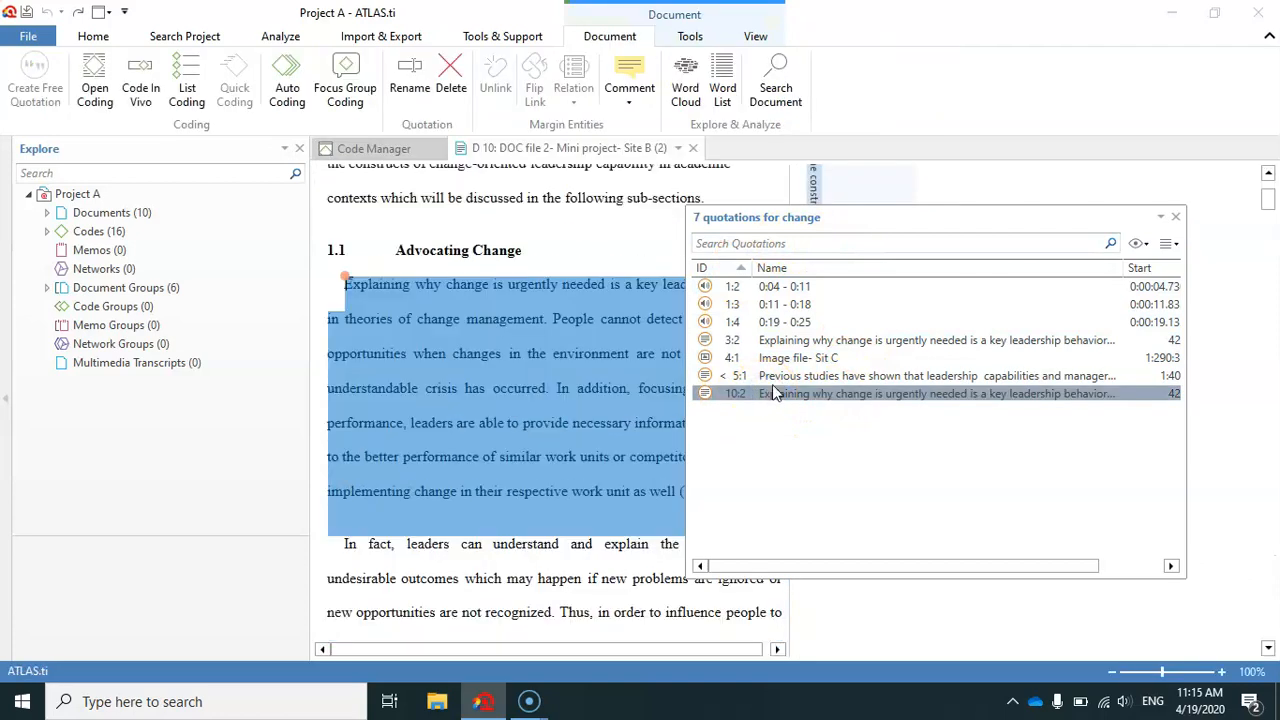
click(781, 376)
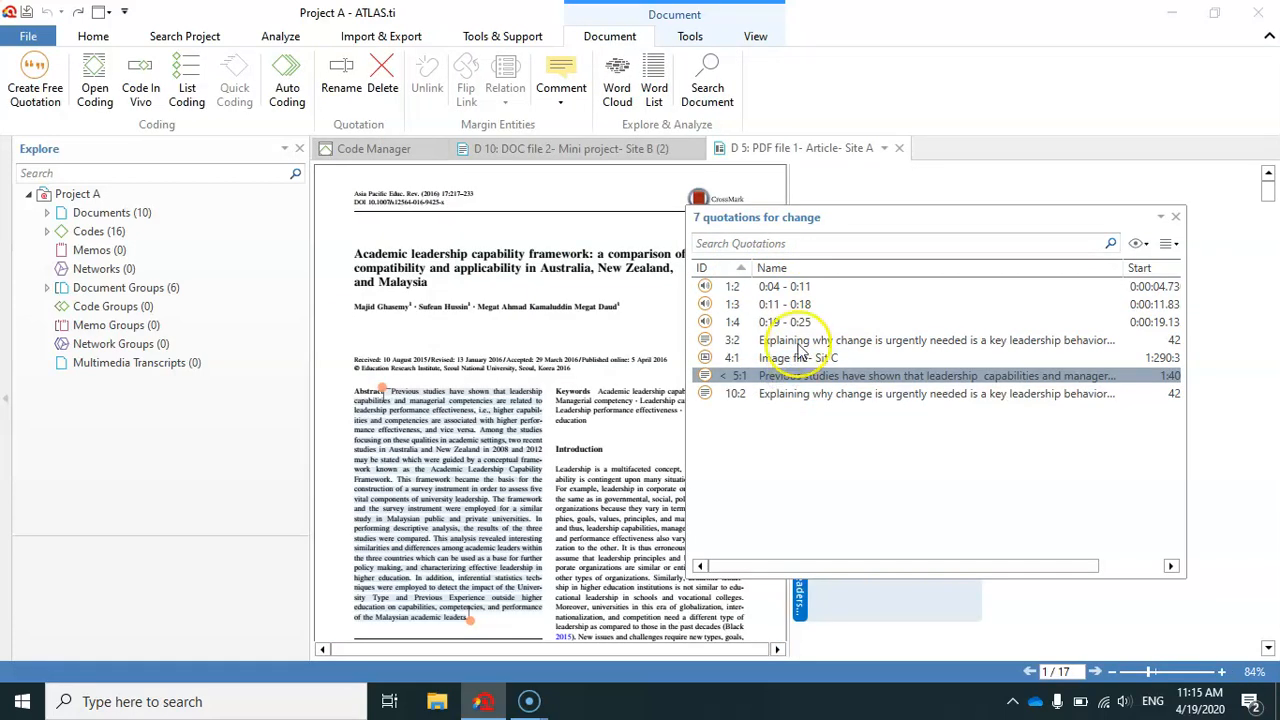
drag(851, 218, 936, 199)
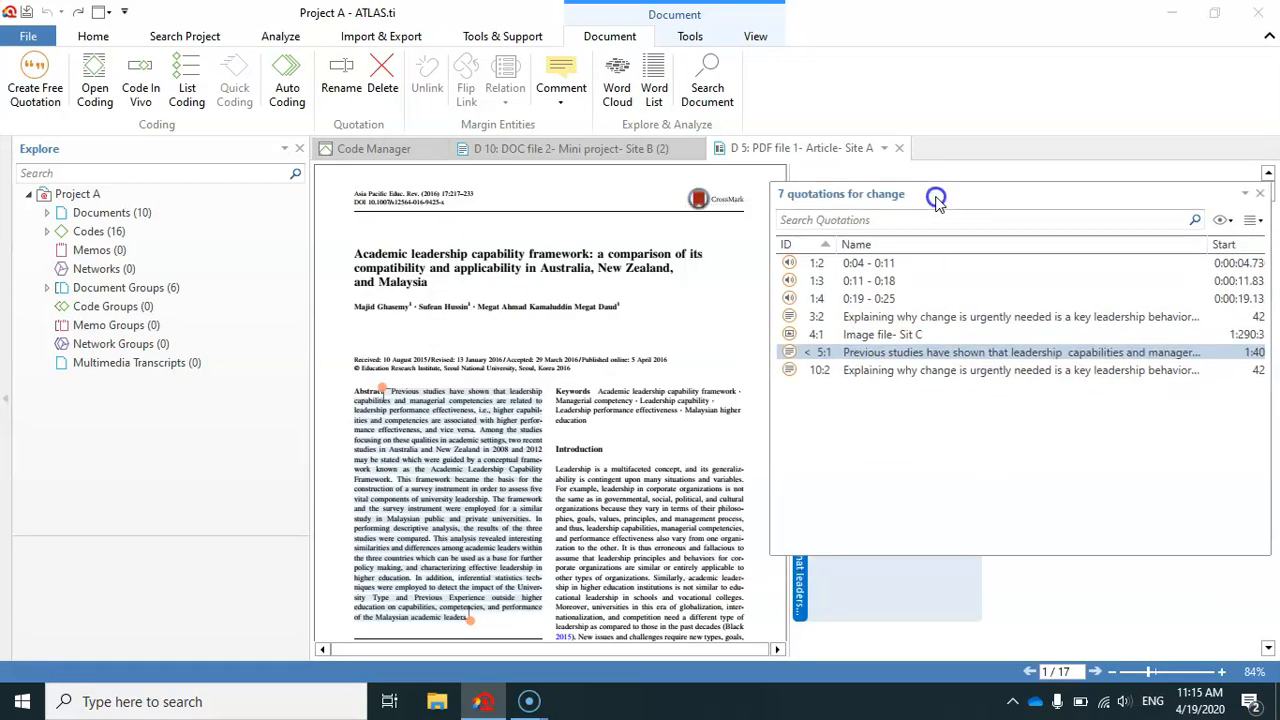
click(855, 336)
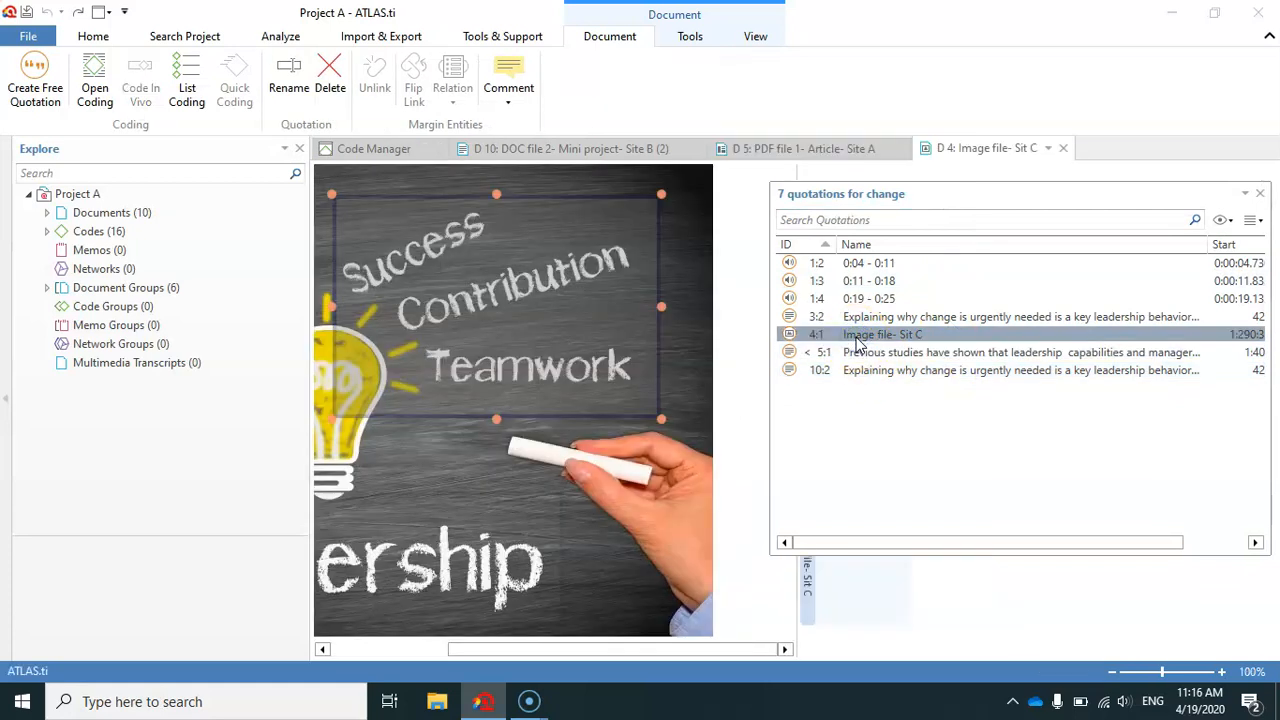
Close the quotation list and the three opened documents to return to the Code Manager.
click(1260, 193)
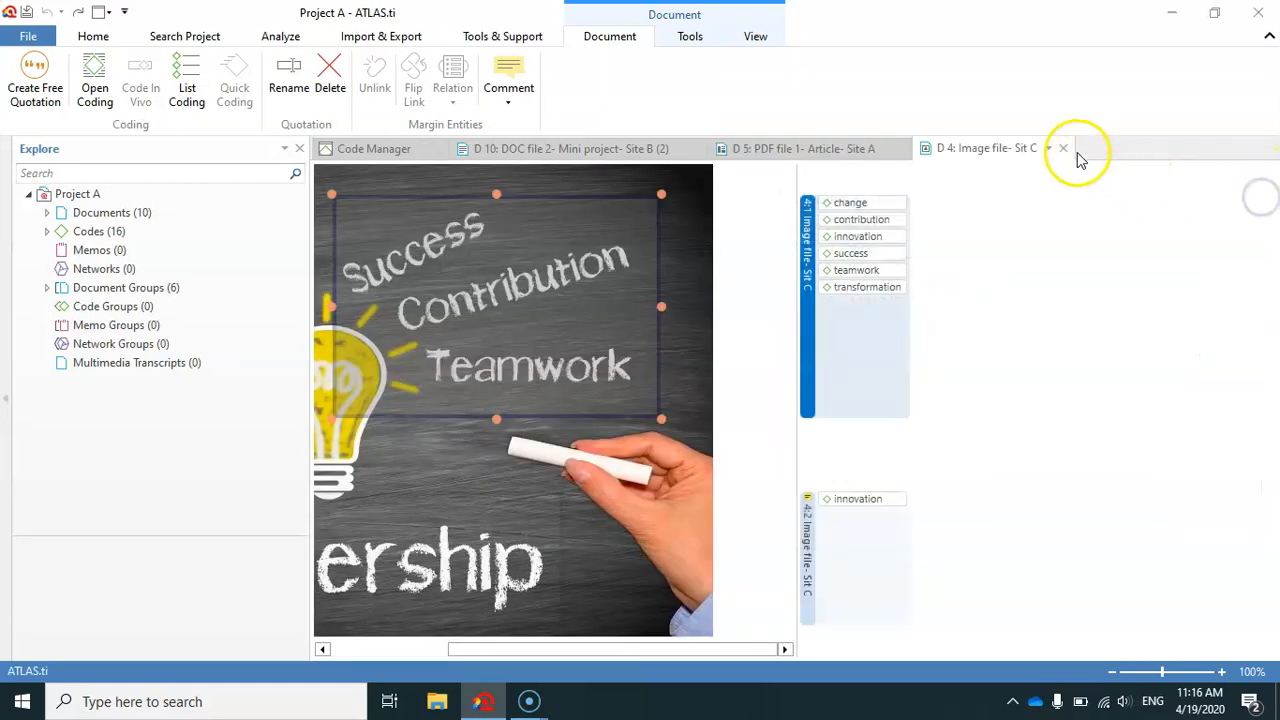
click(1064, 148)
click(899, 148)
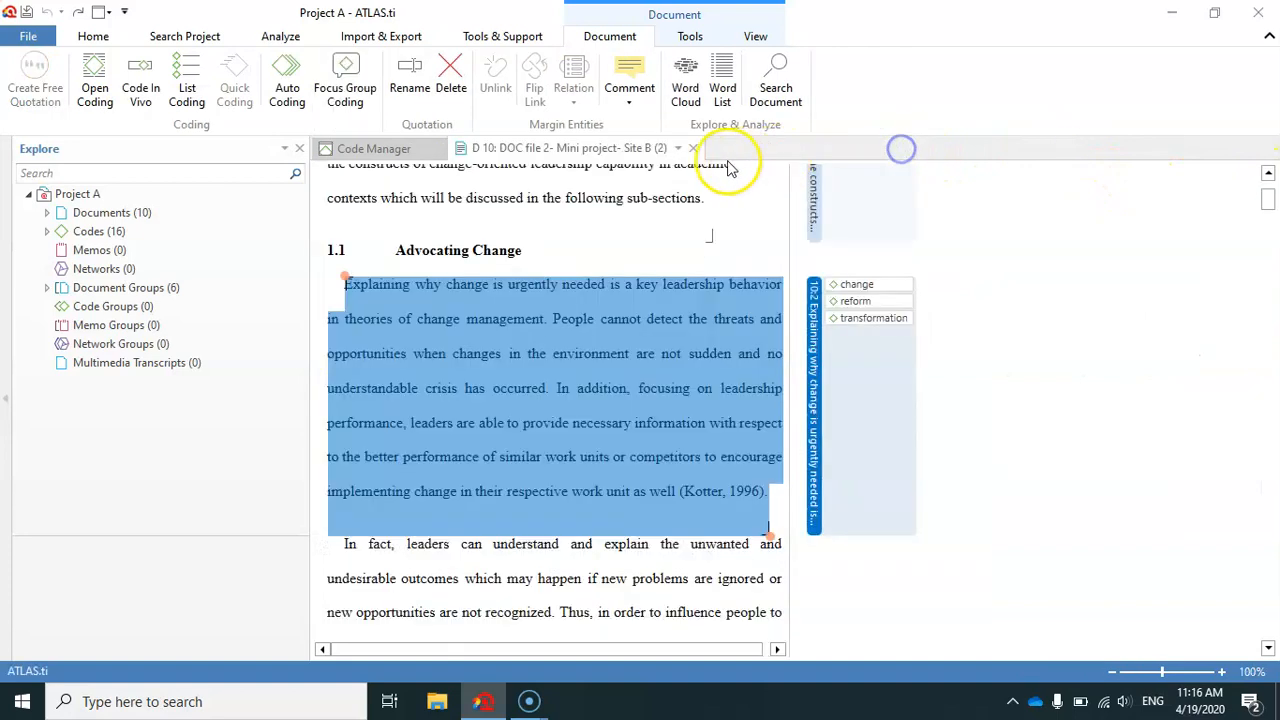
click(690, 148)
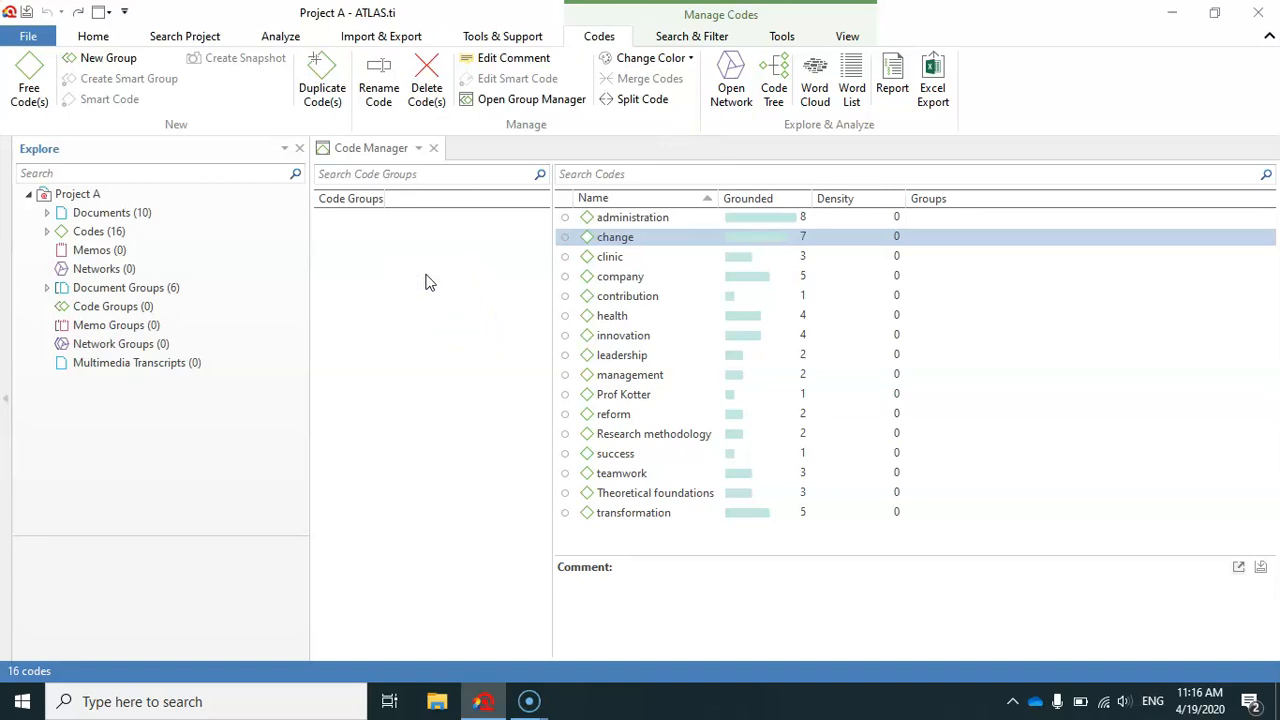
Add and save the comment "this is a comment fo this code" on the code "change", and keep that code selected.
right_click(622, 241)
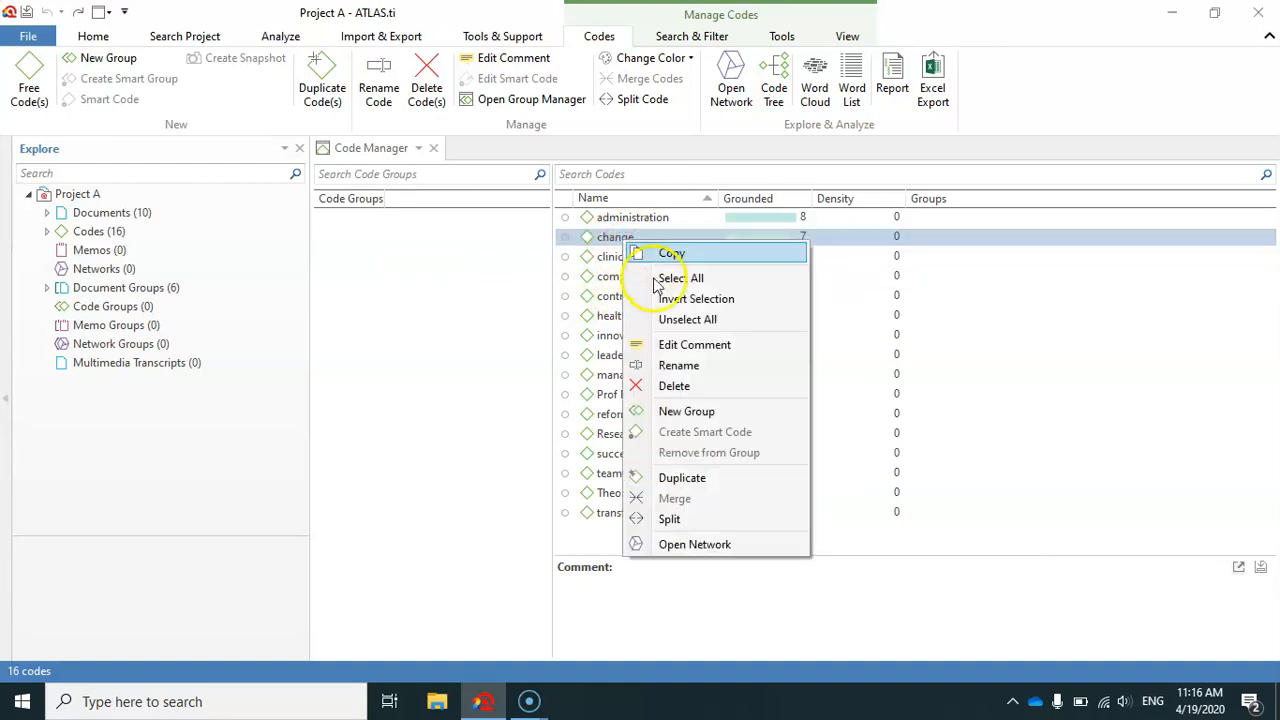
click(691, 346)
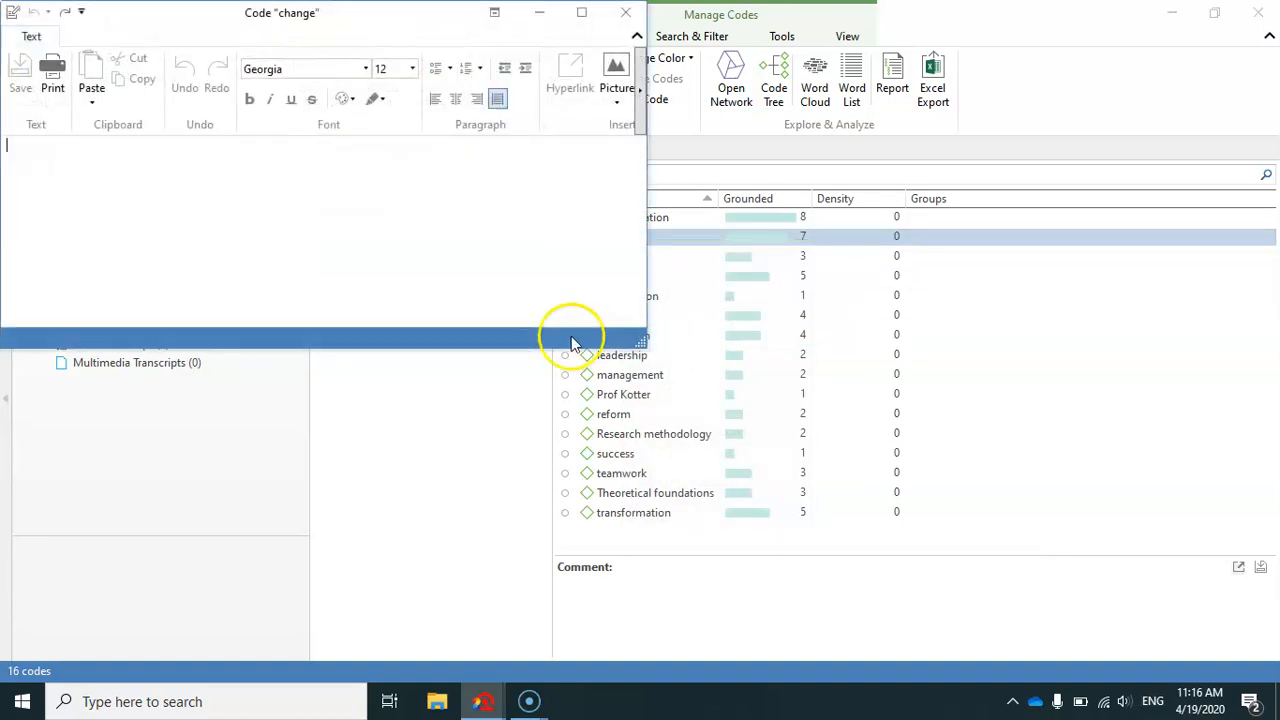
click(141, 163)
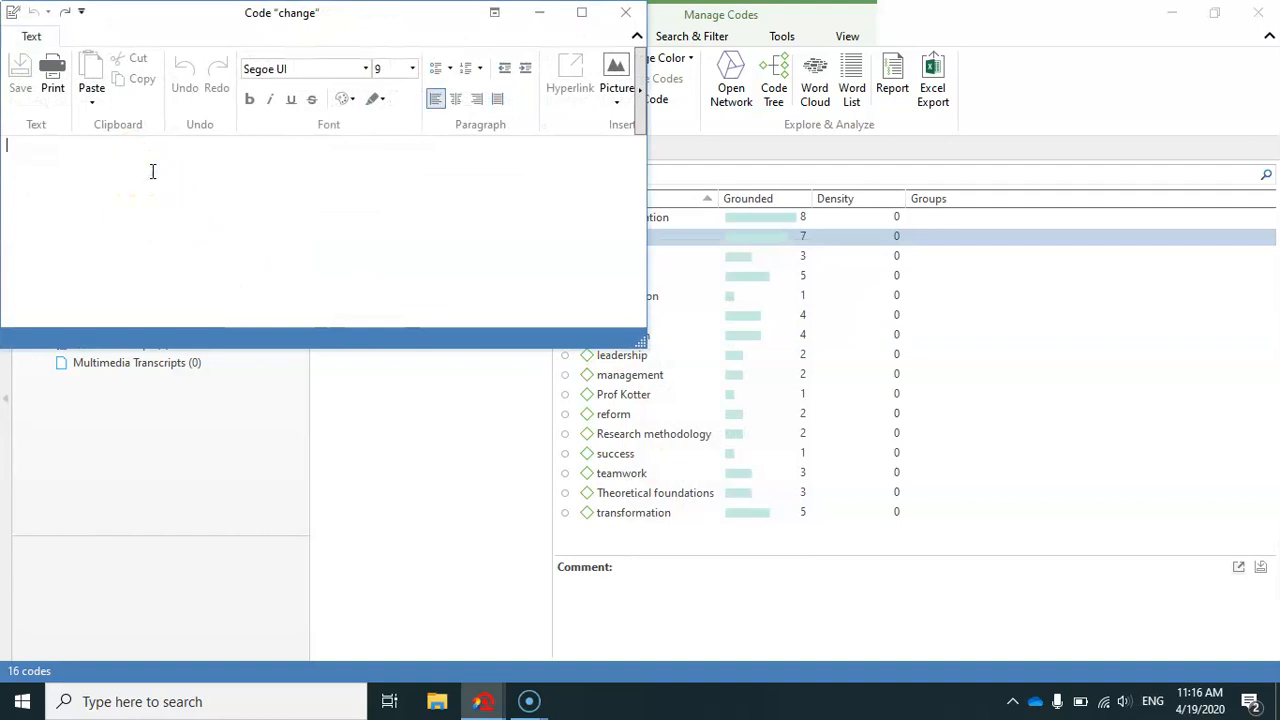
text(this is a comment )
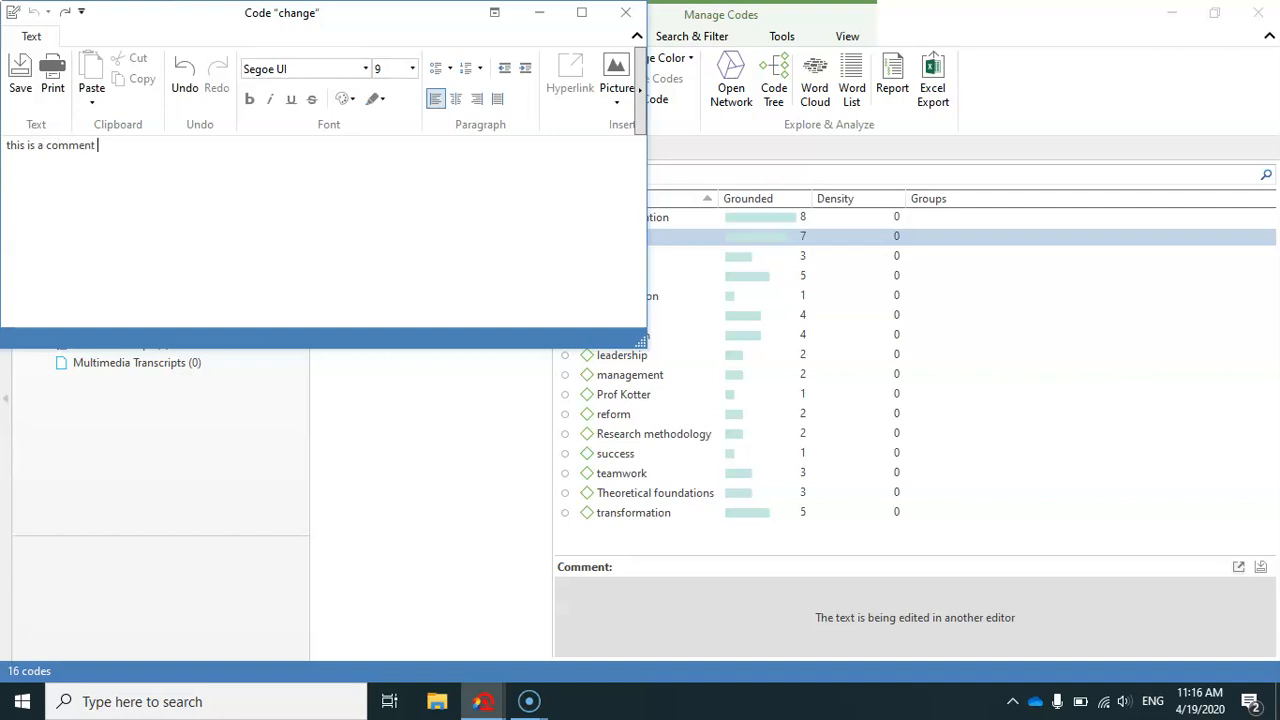
text(fo this code)
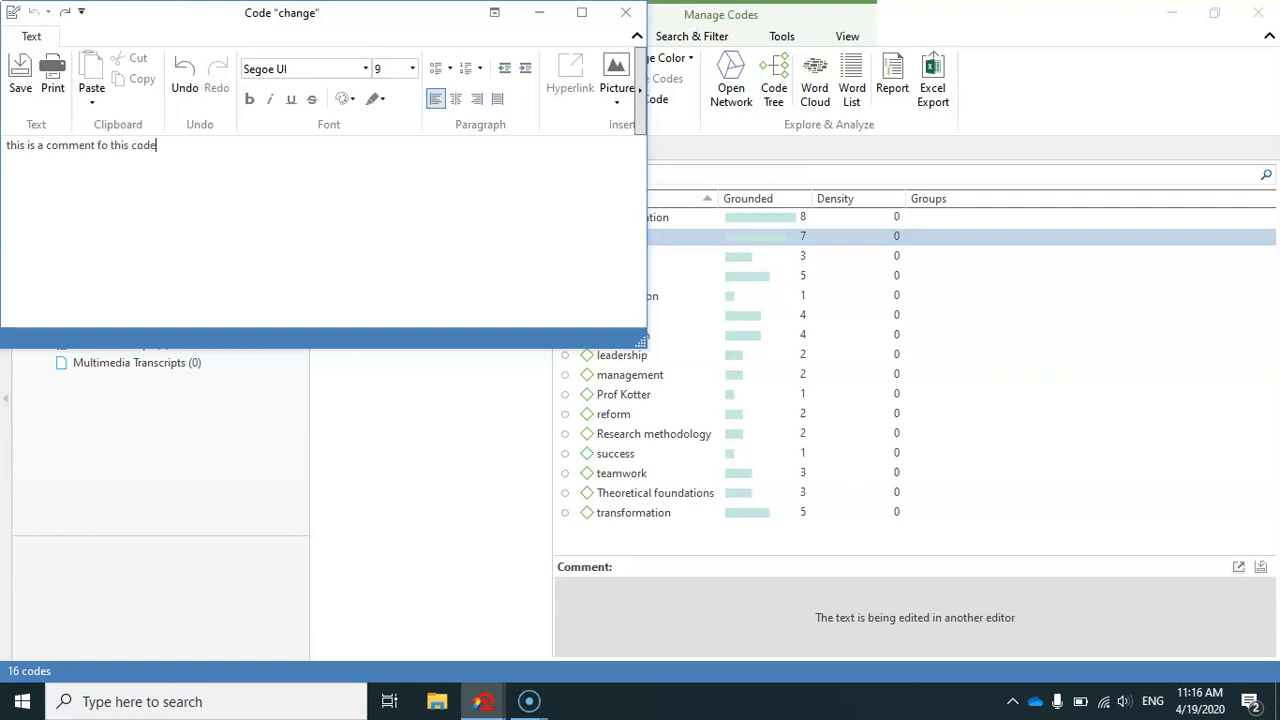
click(21, 76)
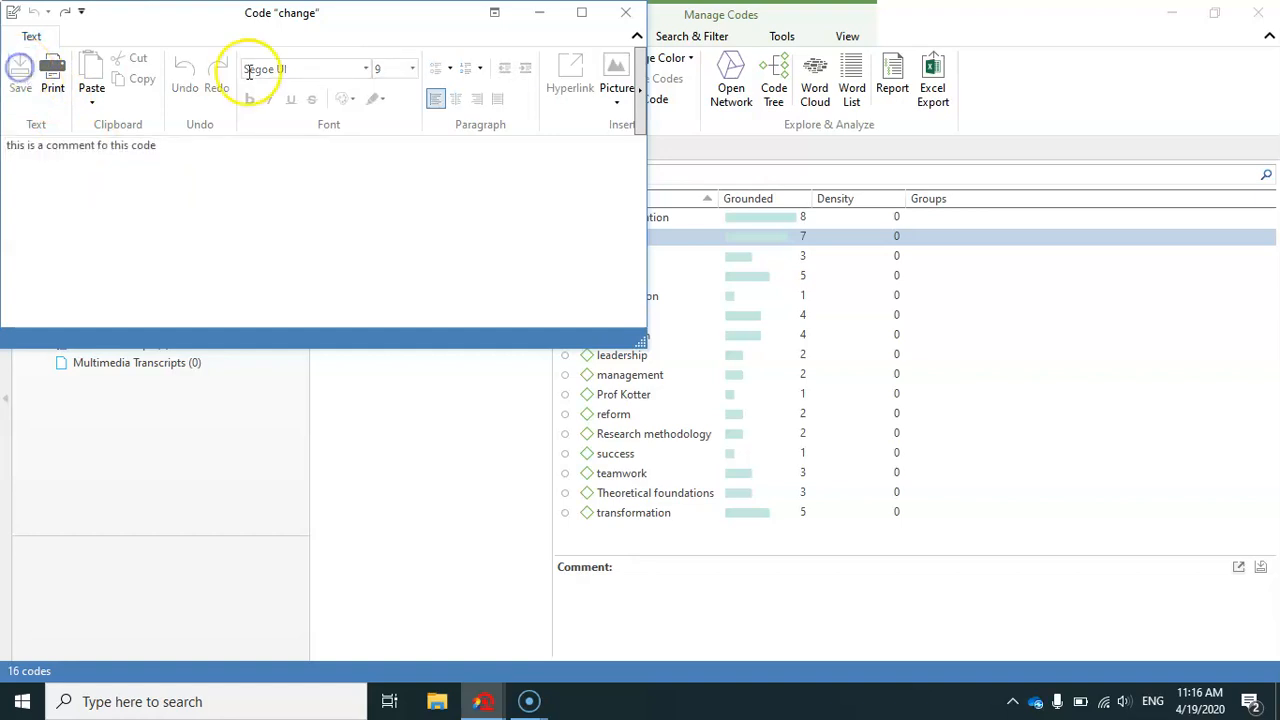
click(630, 14)
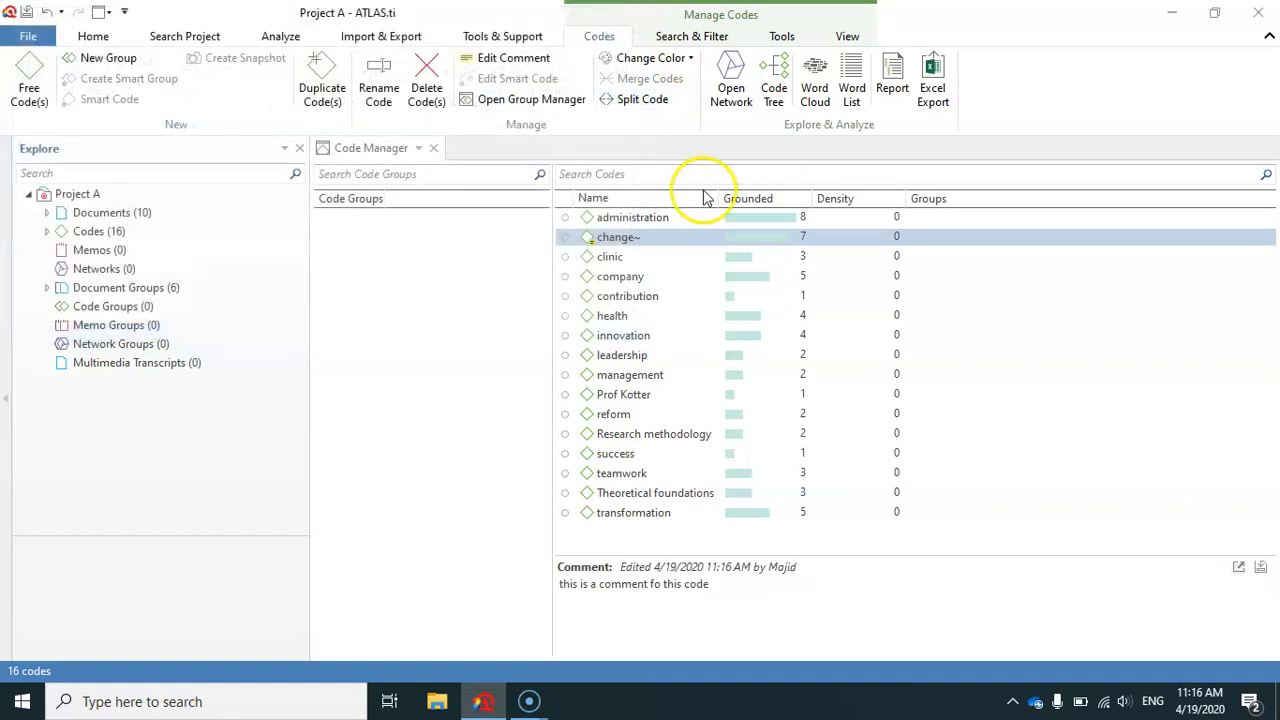
click(605, 240)
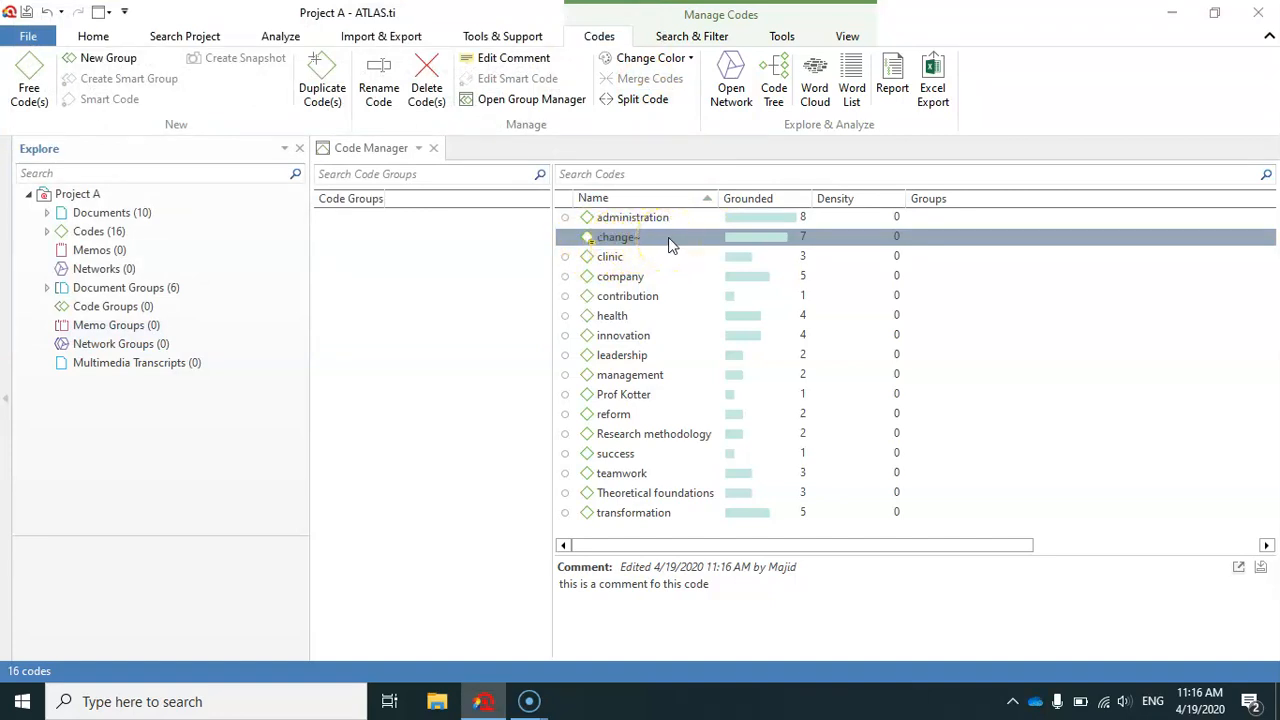
drag(608, 240, 628, 358)
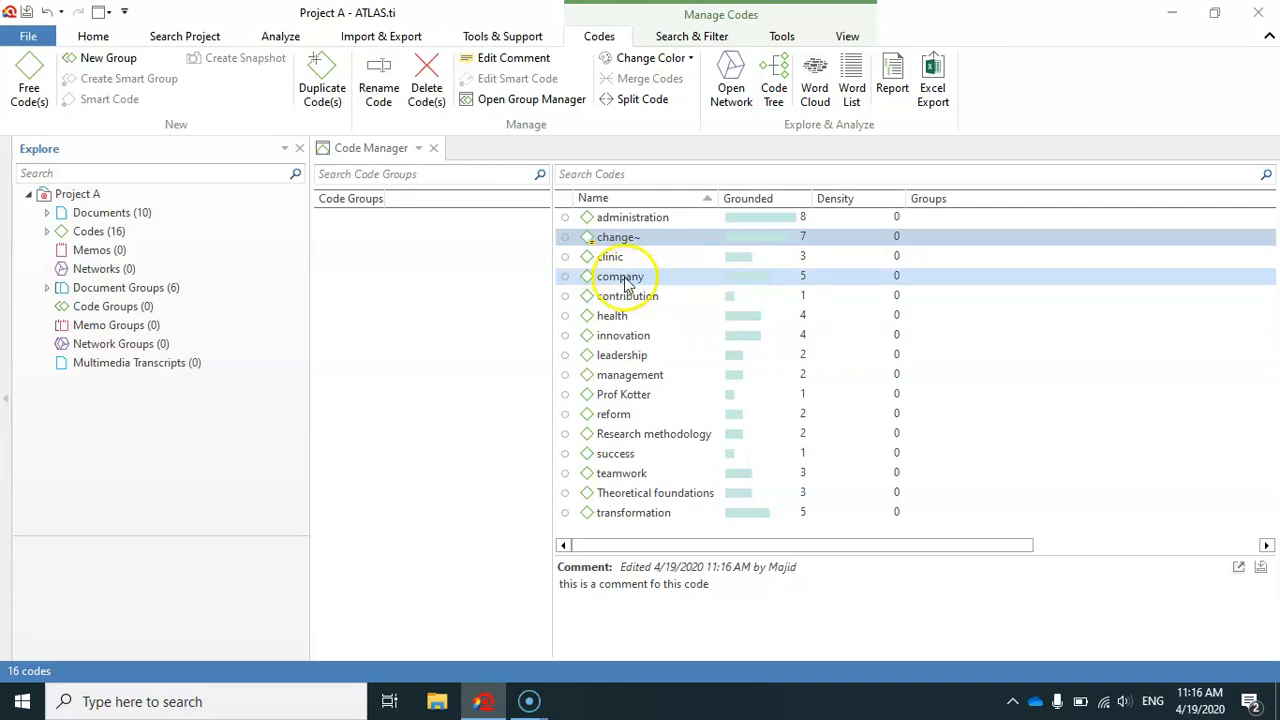
Rename the code "company" as "organization".
click(615, 279)
right_click(615, 279)
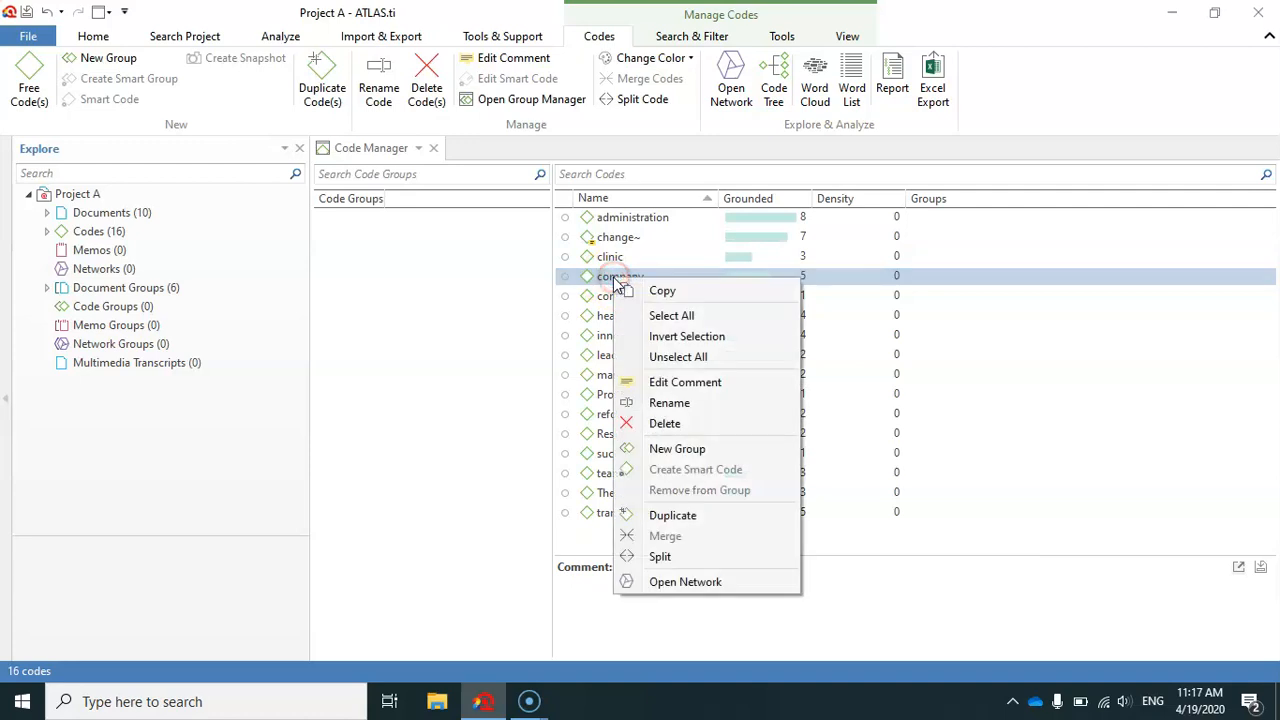
click(666, 403)
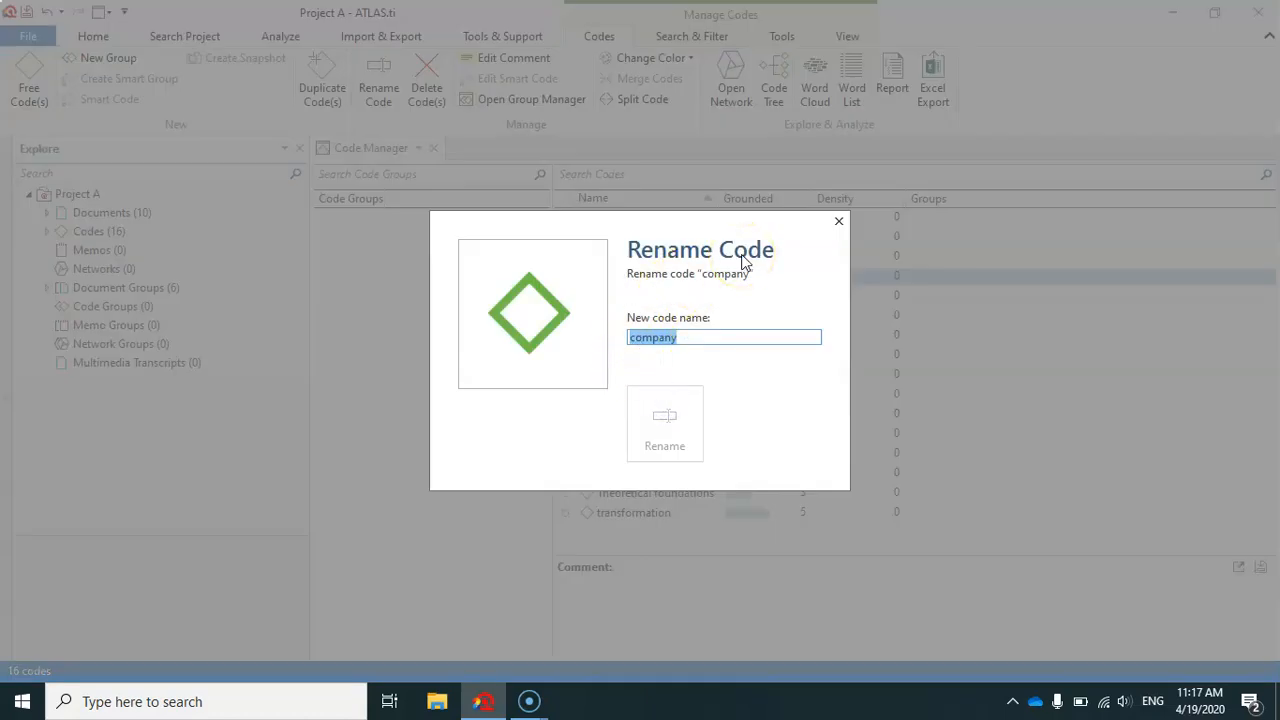
text(organi)
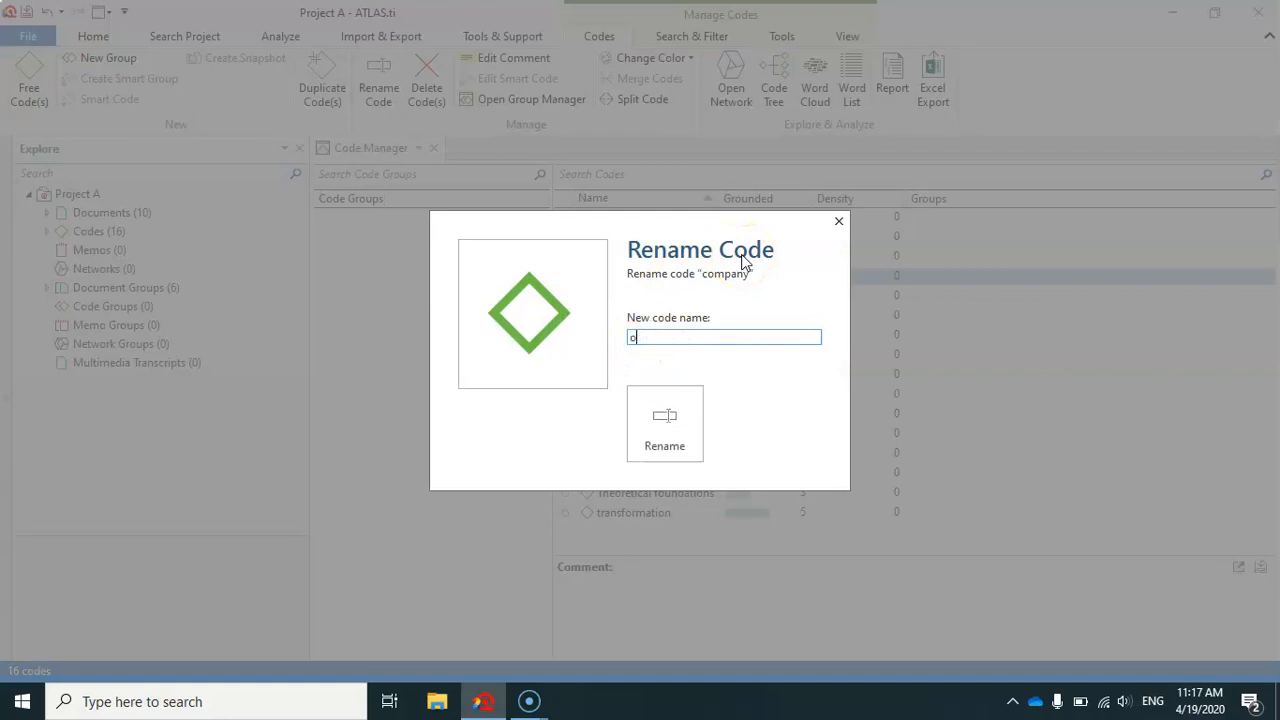
text(zar)
text(tion)
click(668, 418)
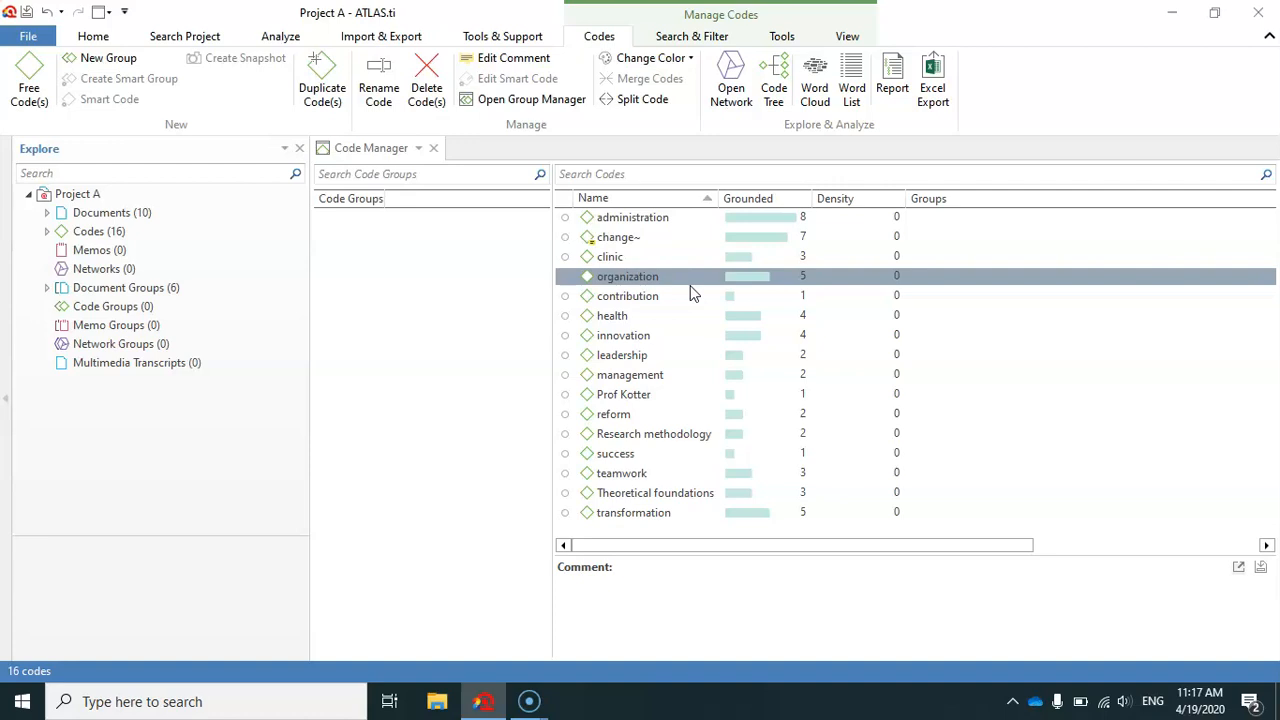
Delete the code "contribution" from the project.
right_click(627, 298)
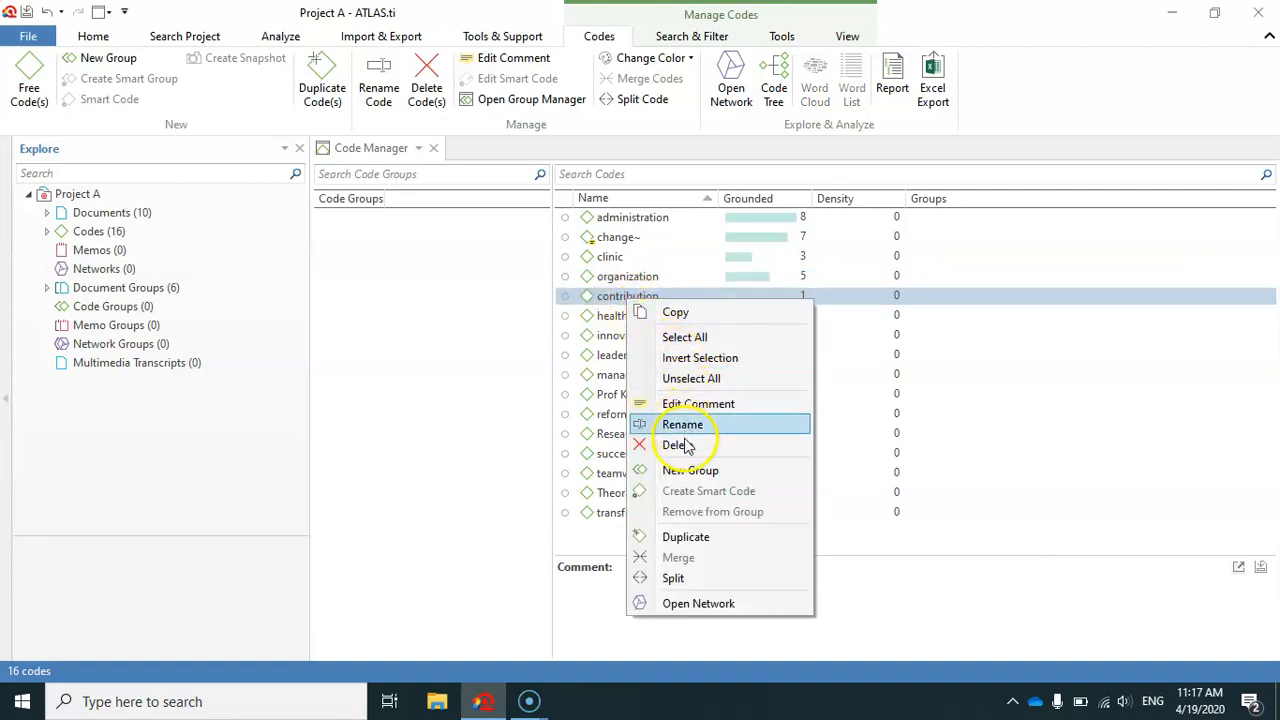
click(677, 445)
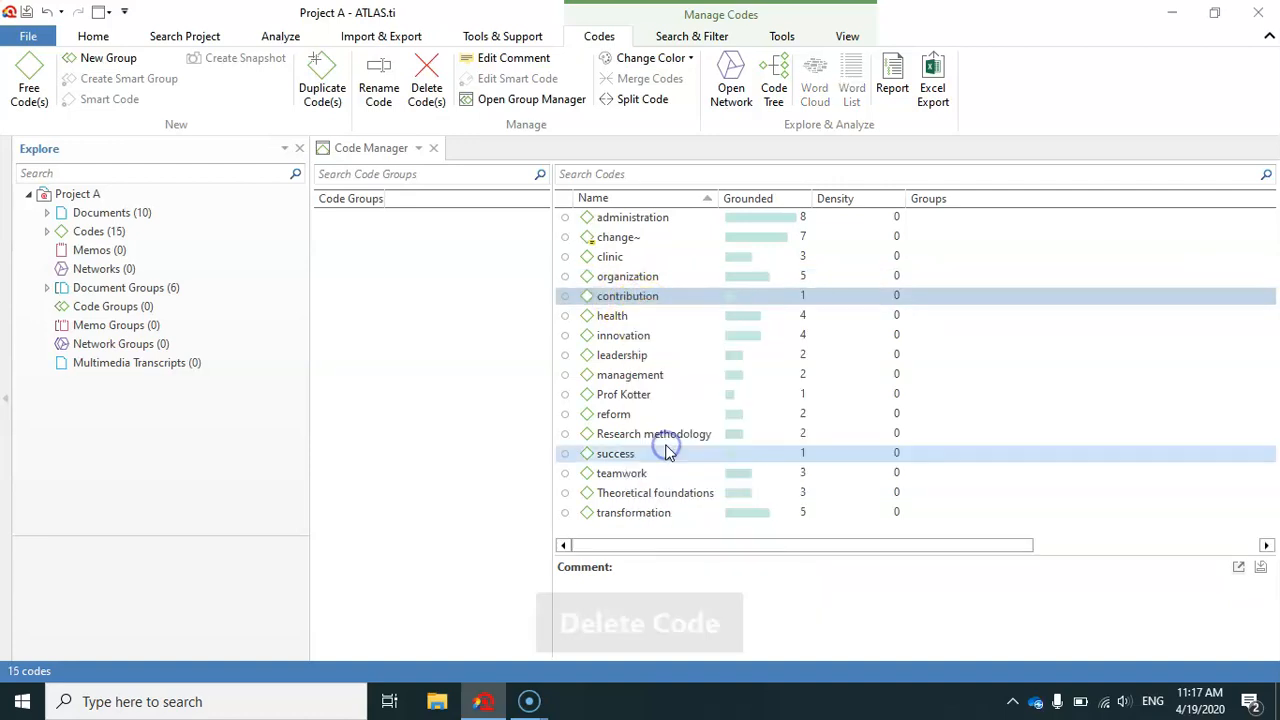
click(135, 233)
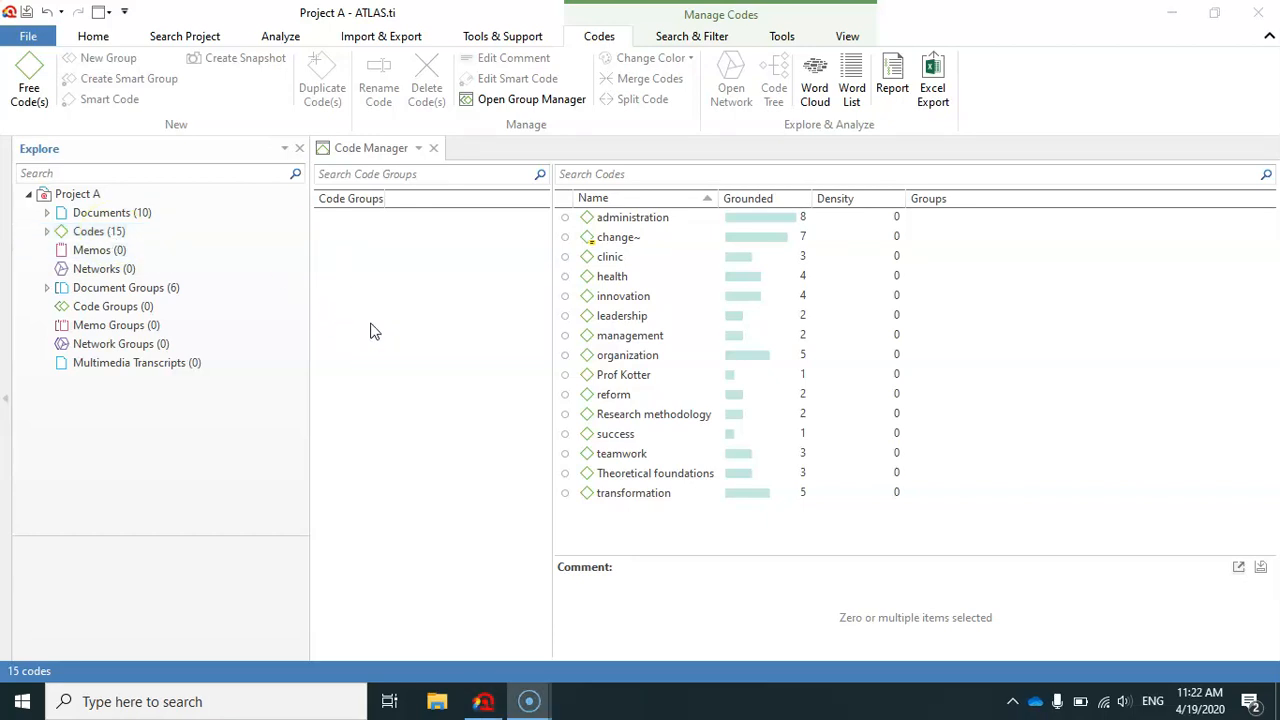
Create a code group named "code group A" from the codes administration, change, clinic and health.
drag(629, 216, 636, 245)
click(636, 240)
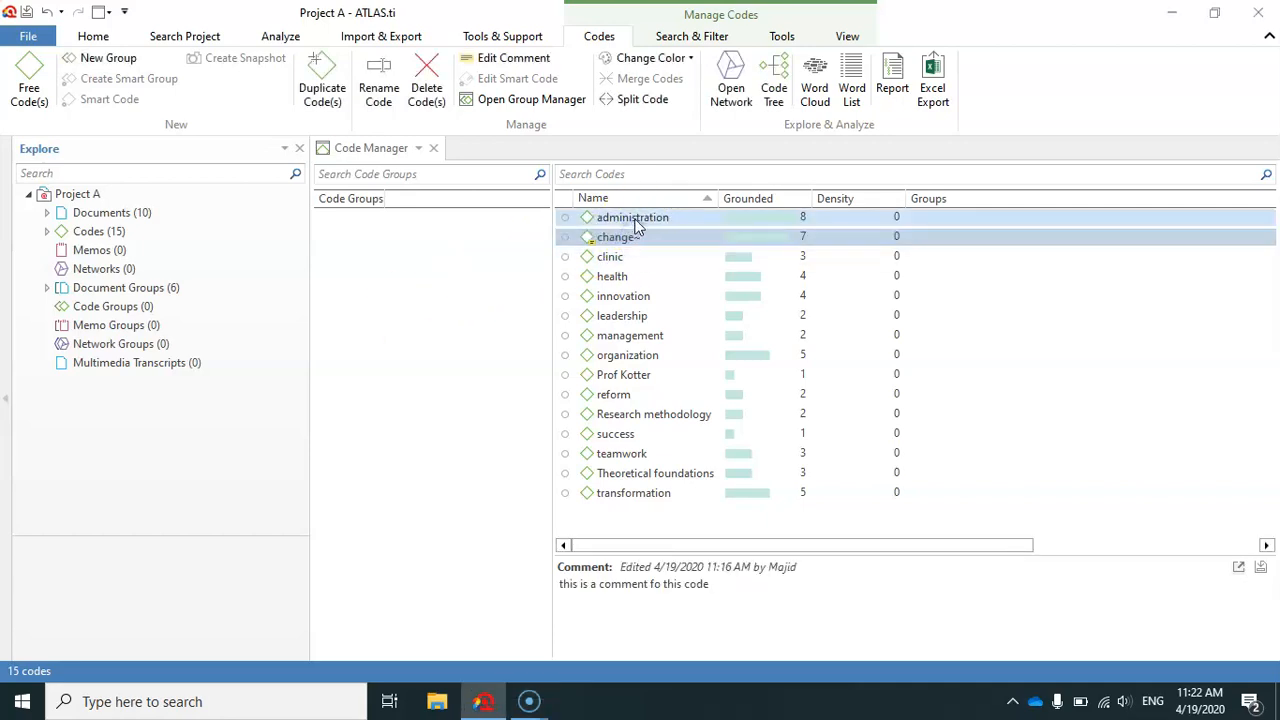
click(635, 219)
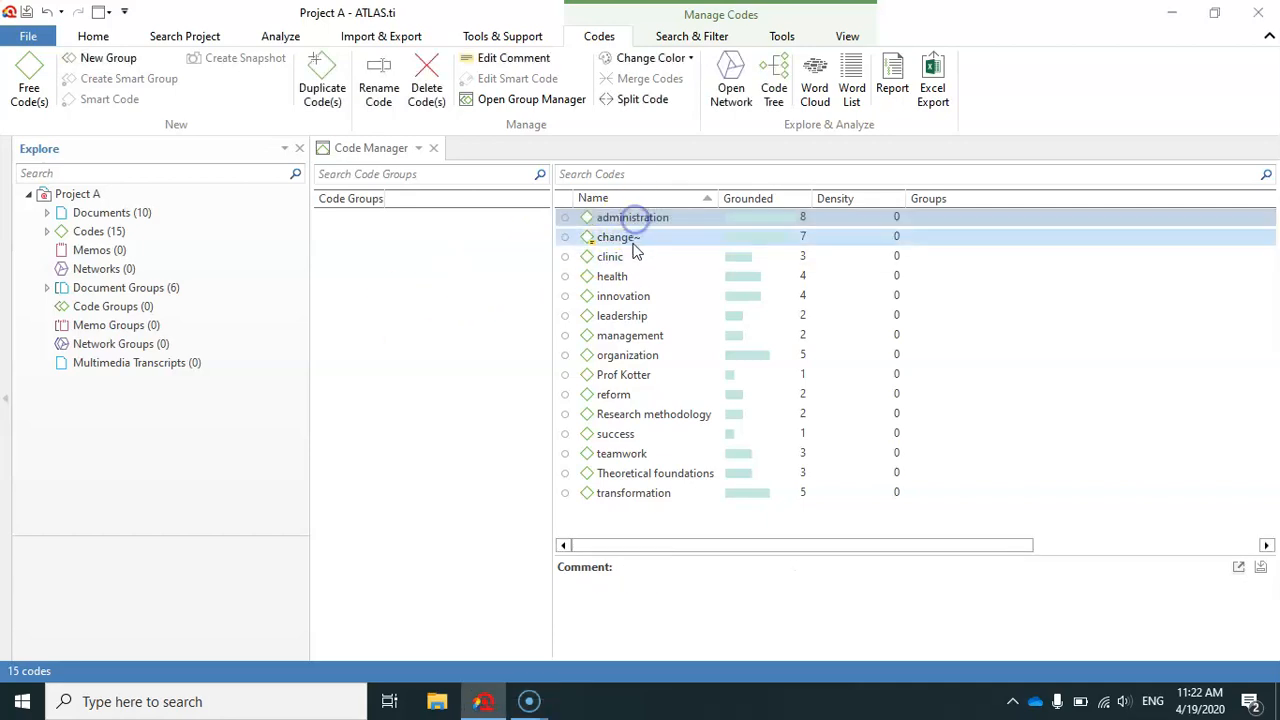
ctrl+click(624, 241)
ctrl+click(615, 257)
ctrl+click(617, 277)
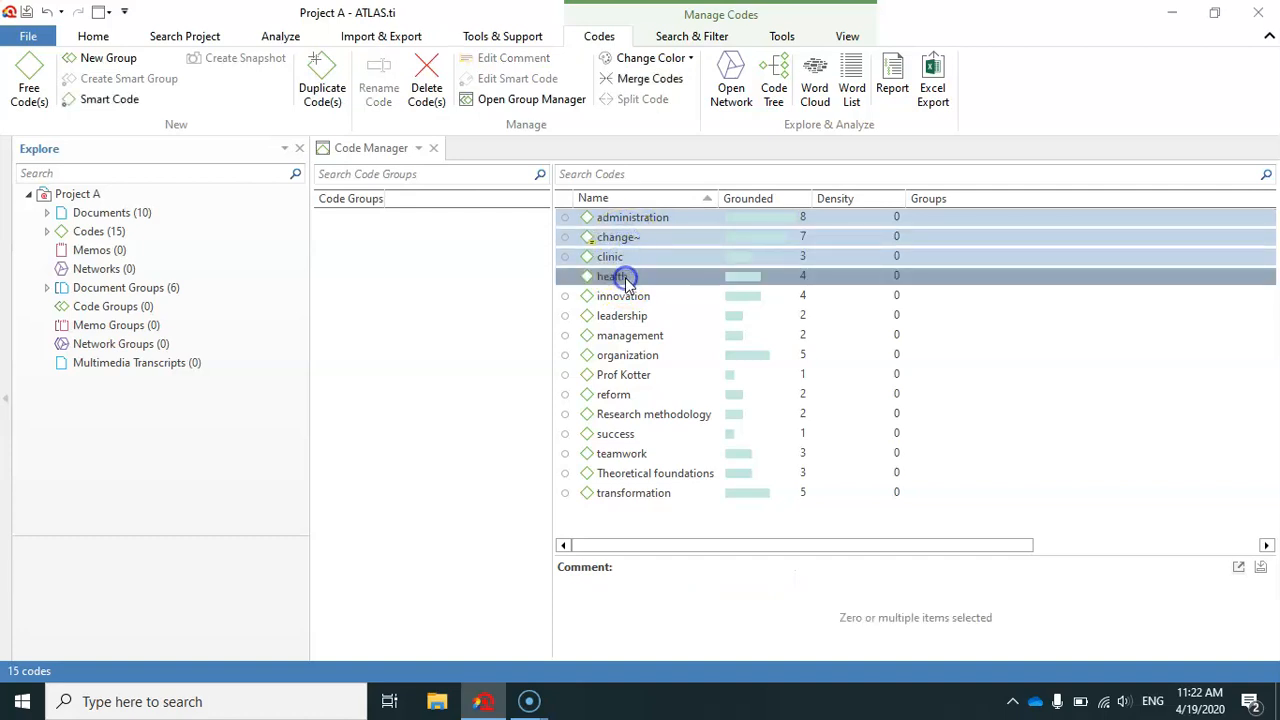
drag(642, 221, 384, 249)
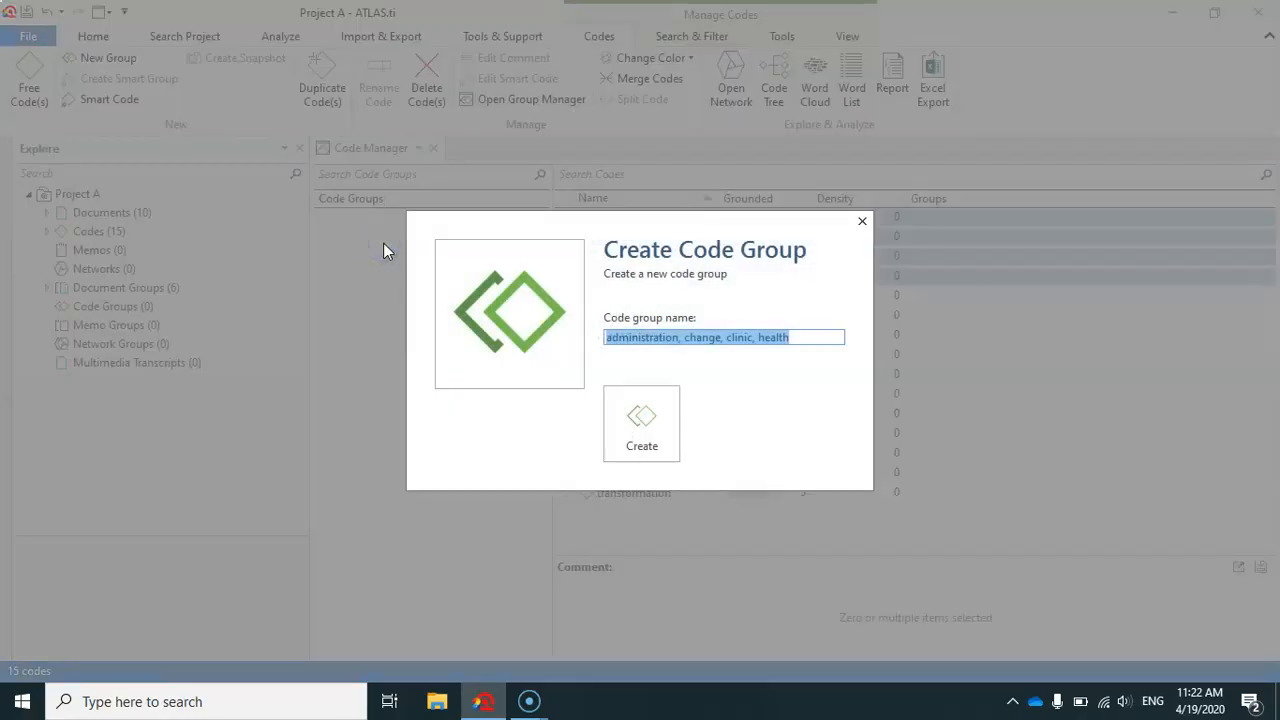
text(code group)
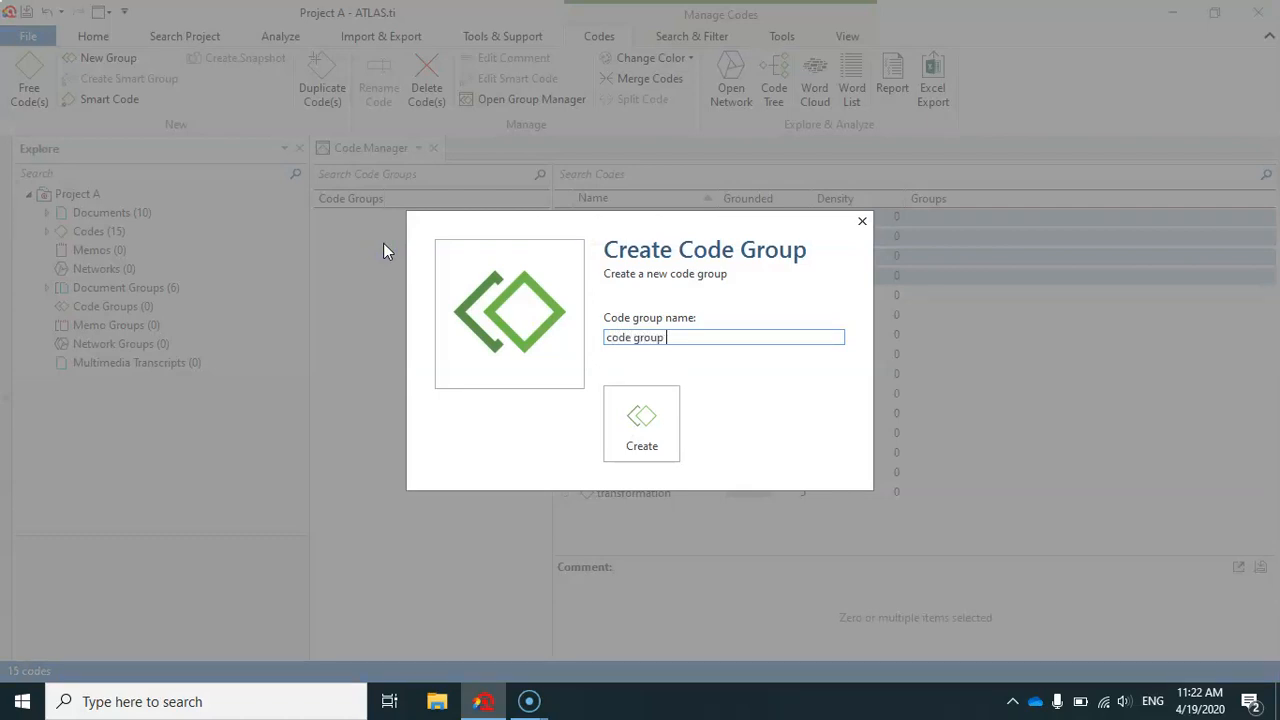
text( A)
click(609, 413)
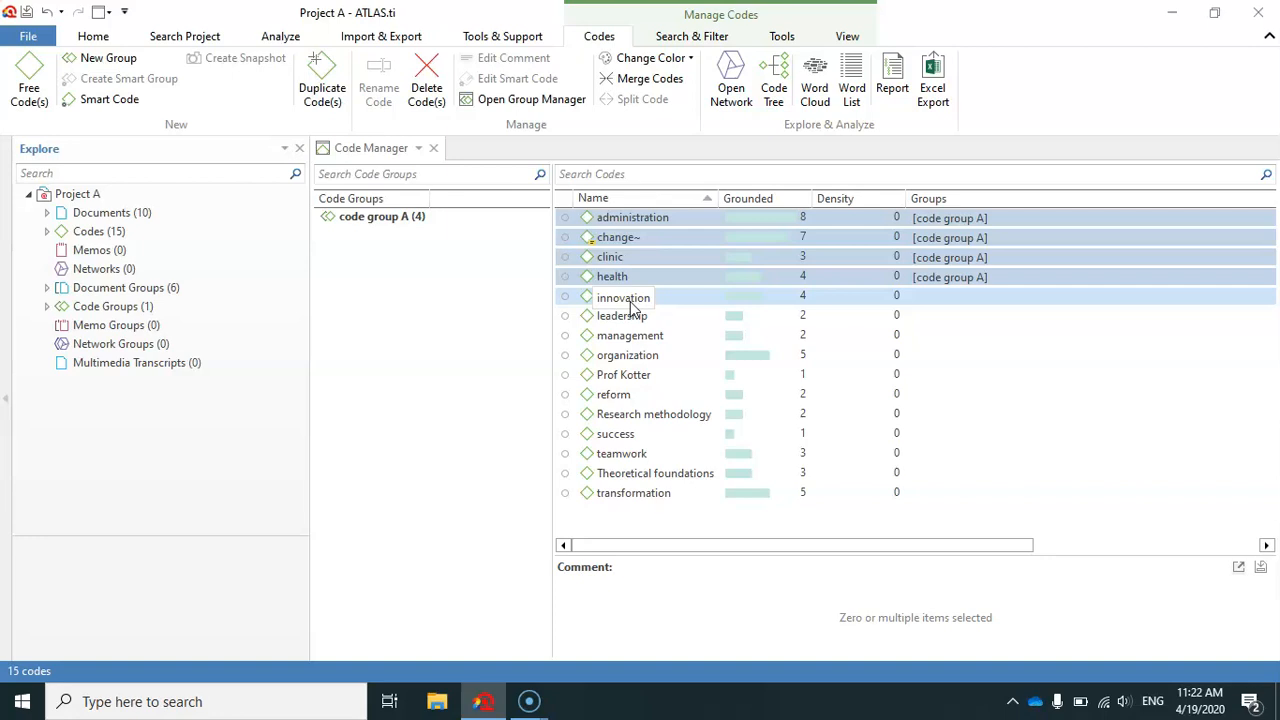
Create a code group named "code group B" from the consecutive codes innovation through reform.
click(631, 302)
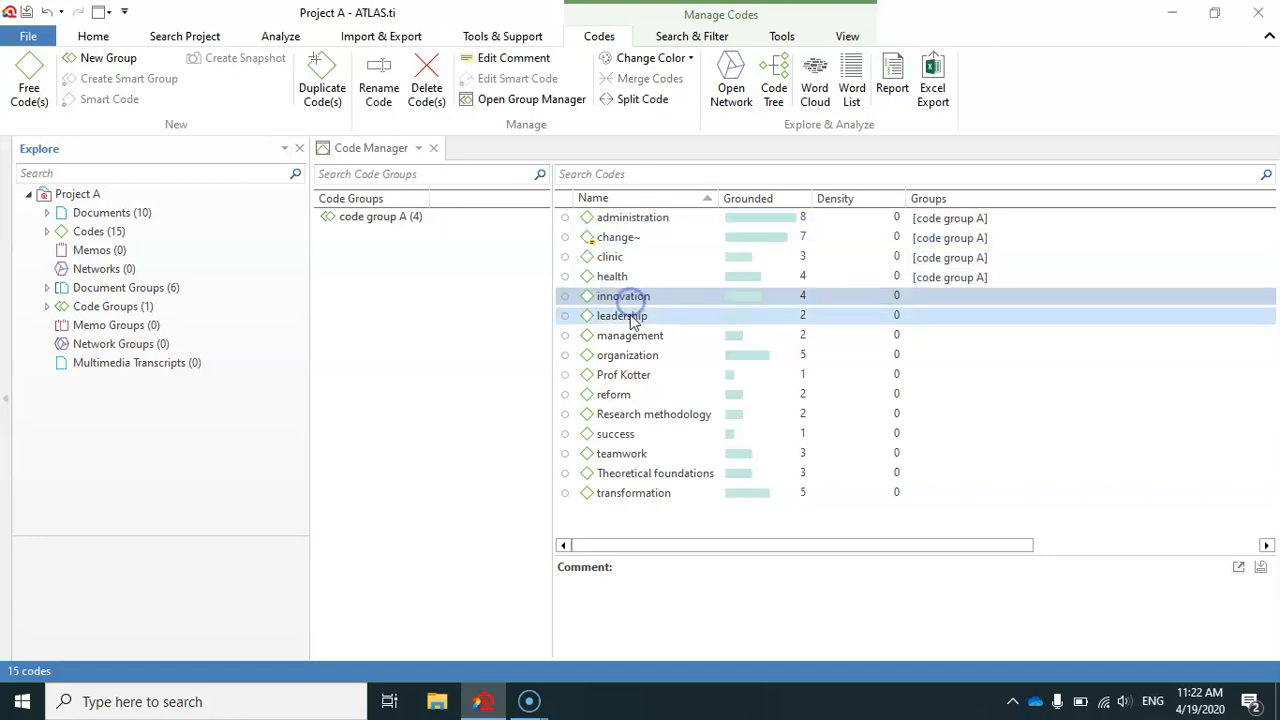
shift+click(617, 396)
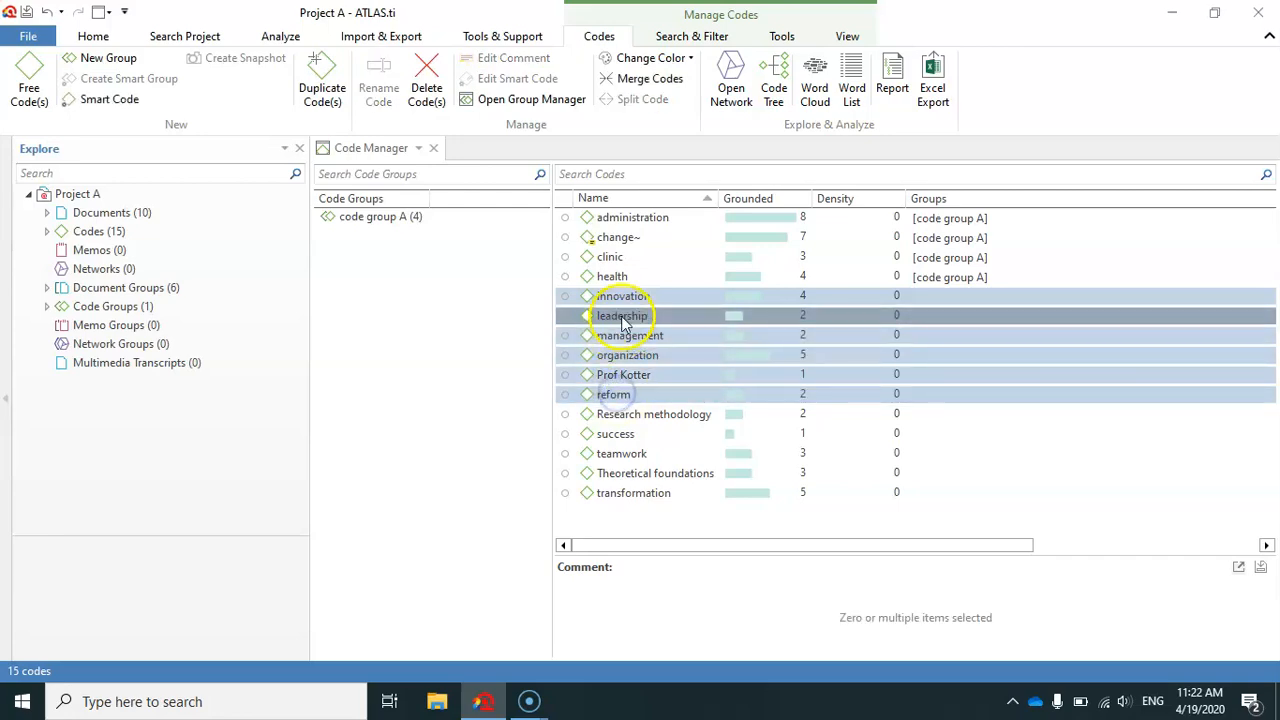
drag(623, 296, 401, 300)
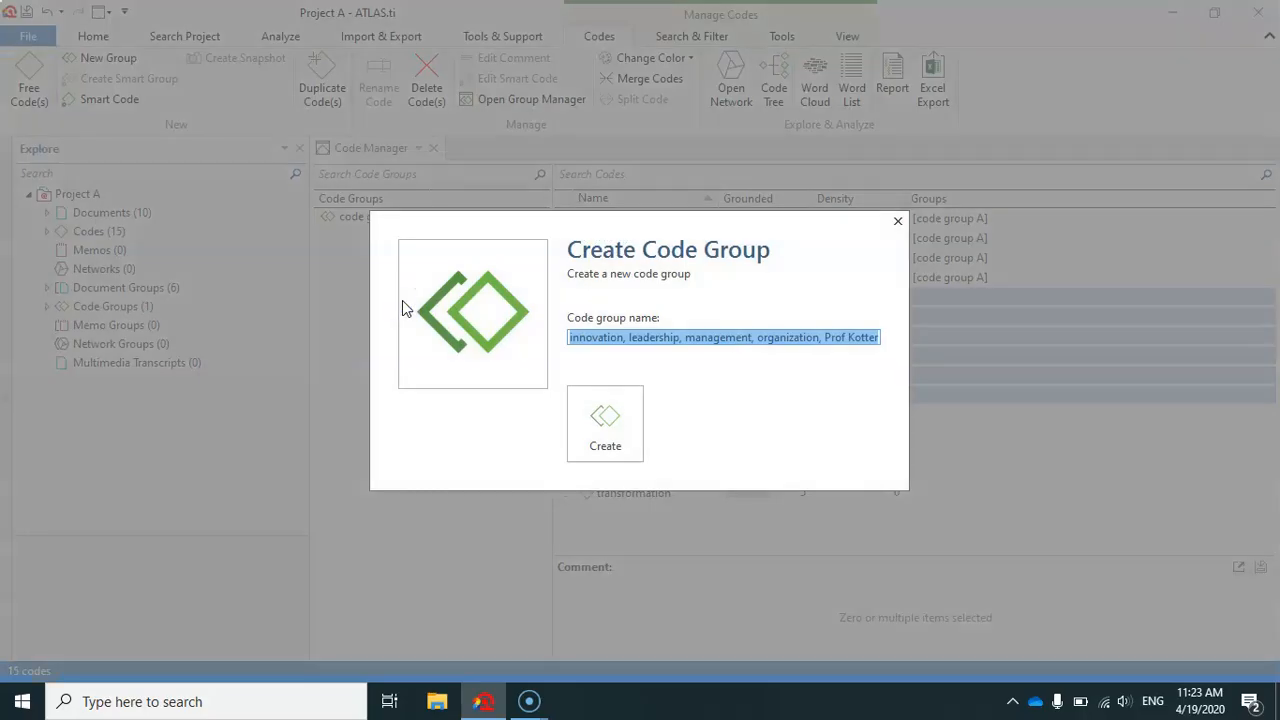
text(code group B)
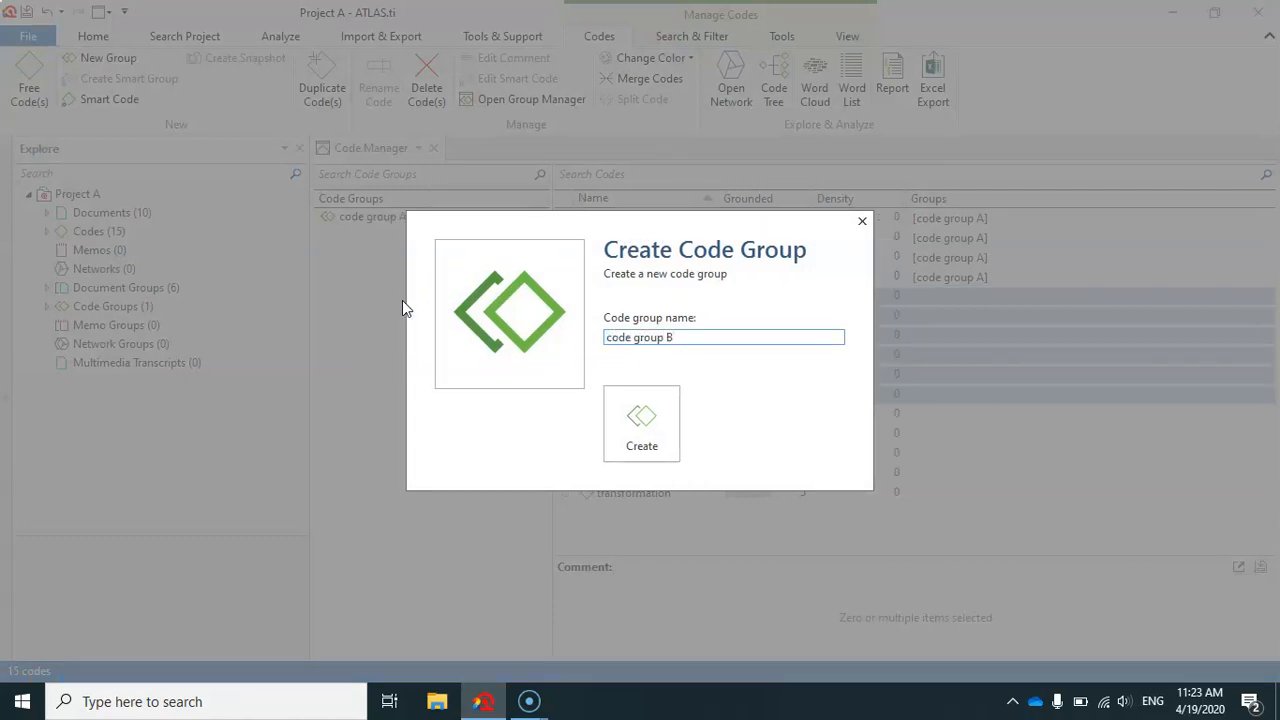
click(625, 425)
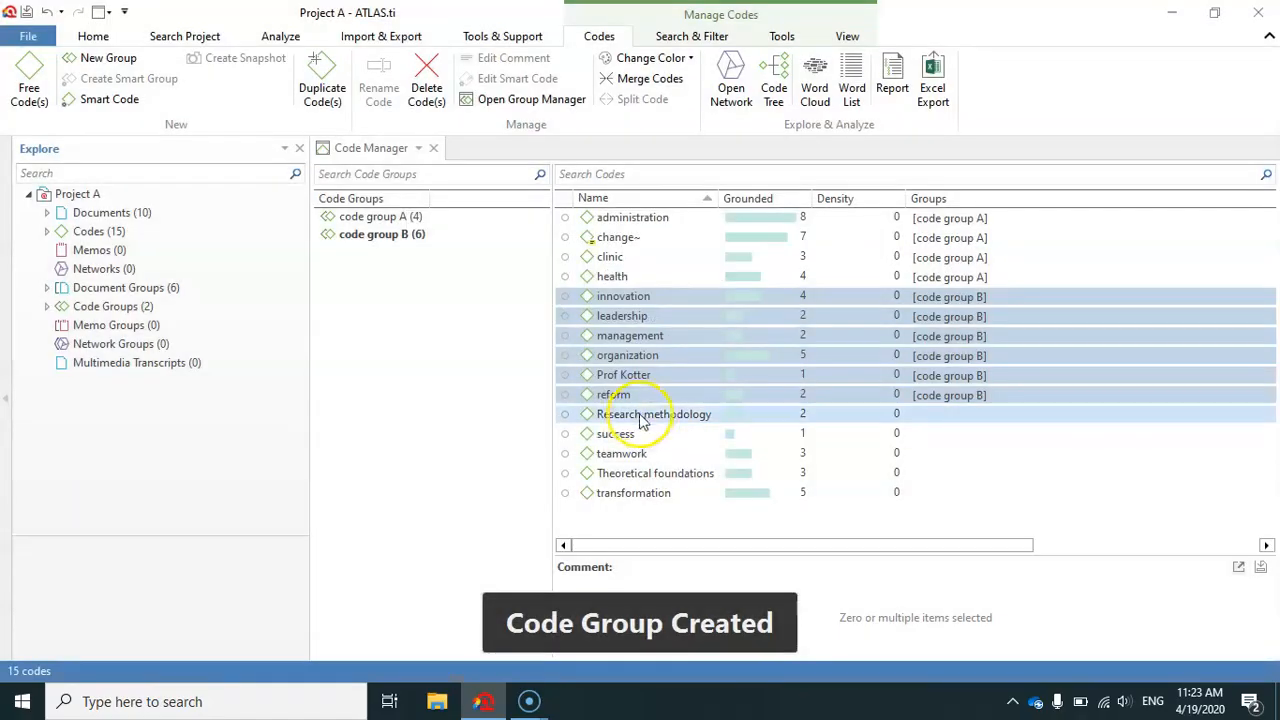
Create a code group named "code group C" from the consecutive codes Research methodology through transformation.
click(643, 414)
shift+click(636, 495)
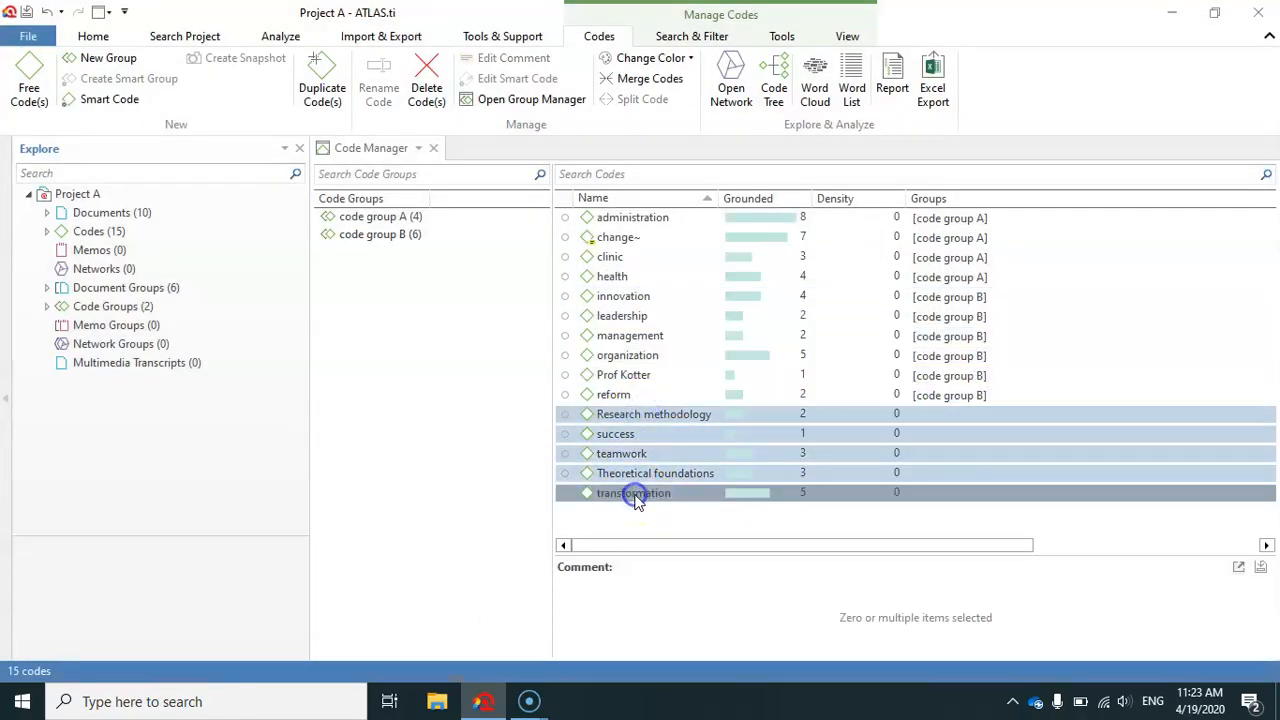
drag(636, 497, 423, 345)
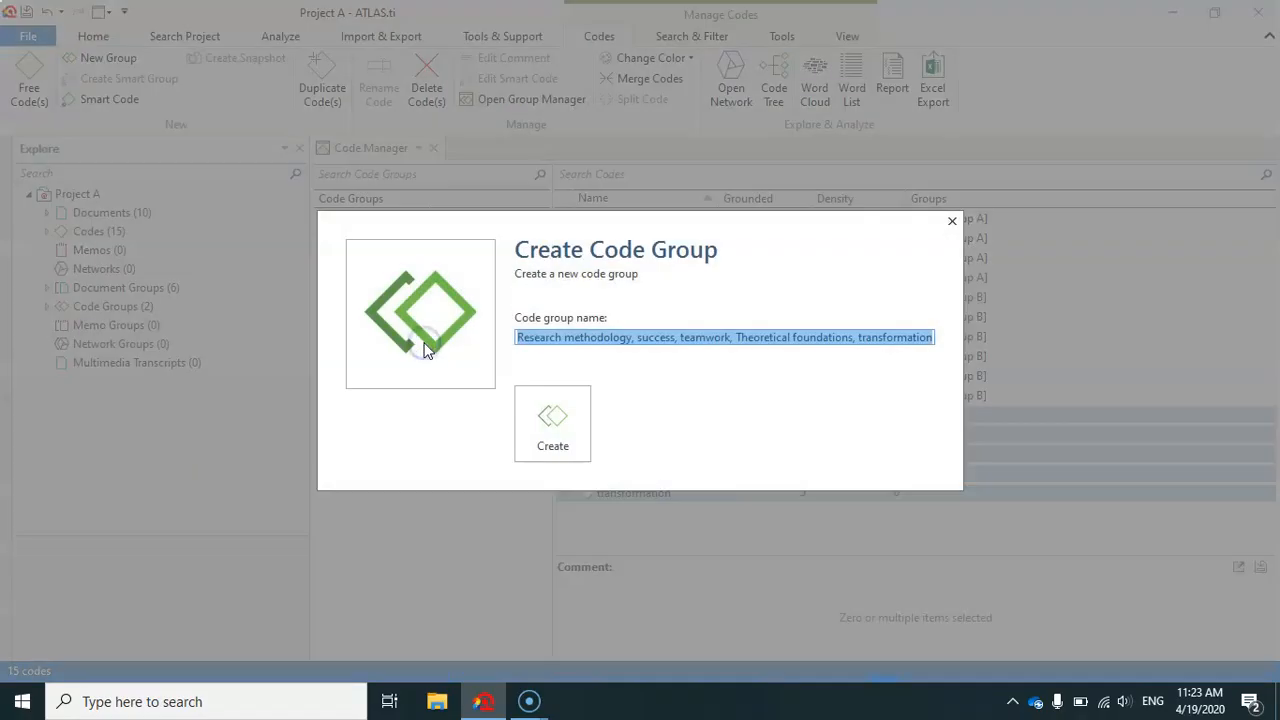
text(code group C)
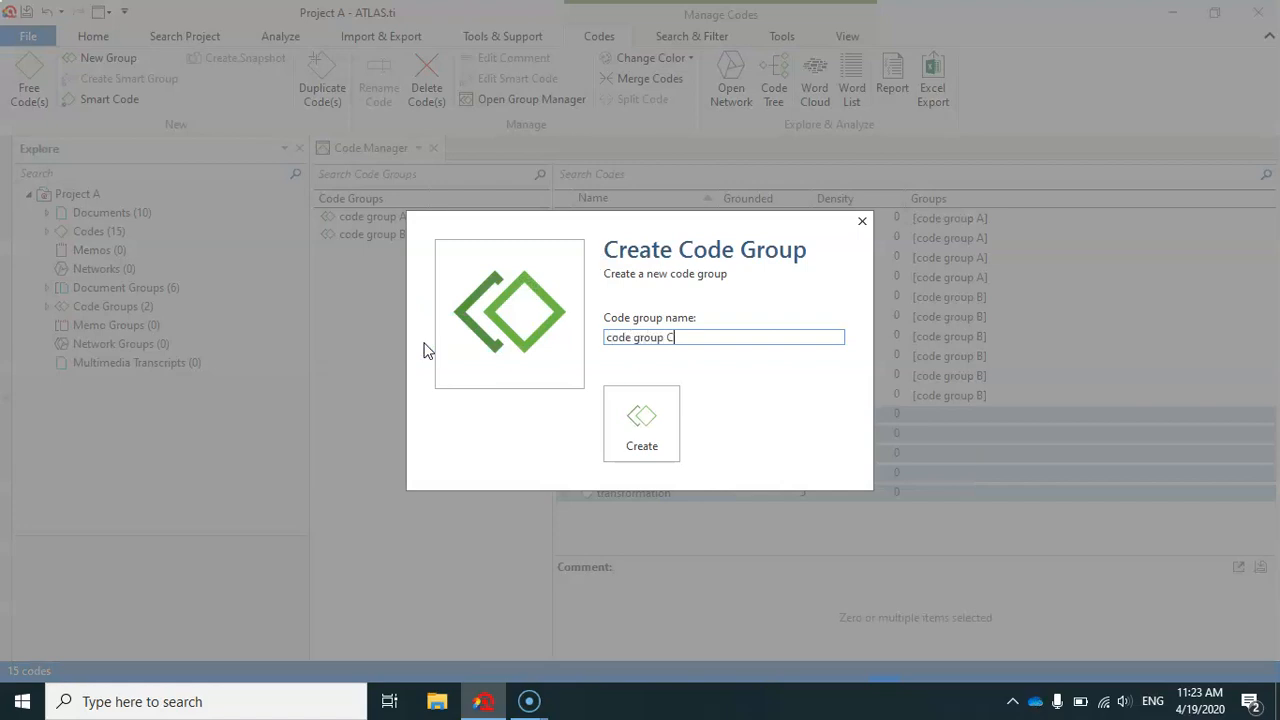
click(641, 416)
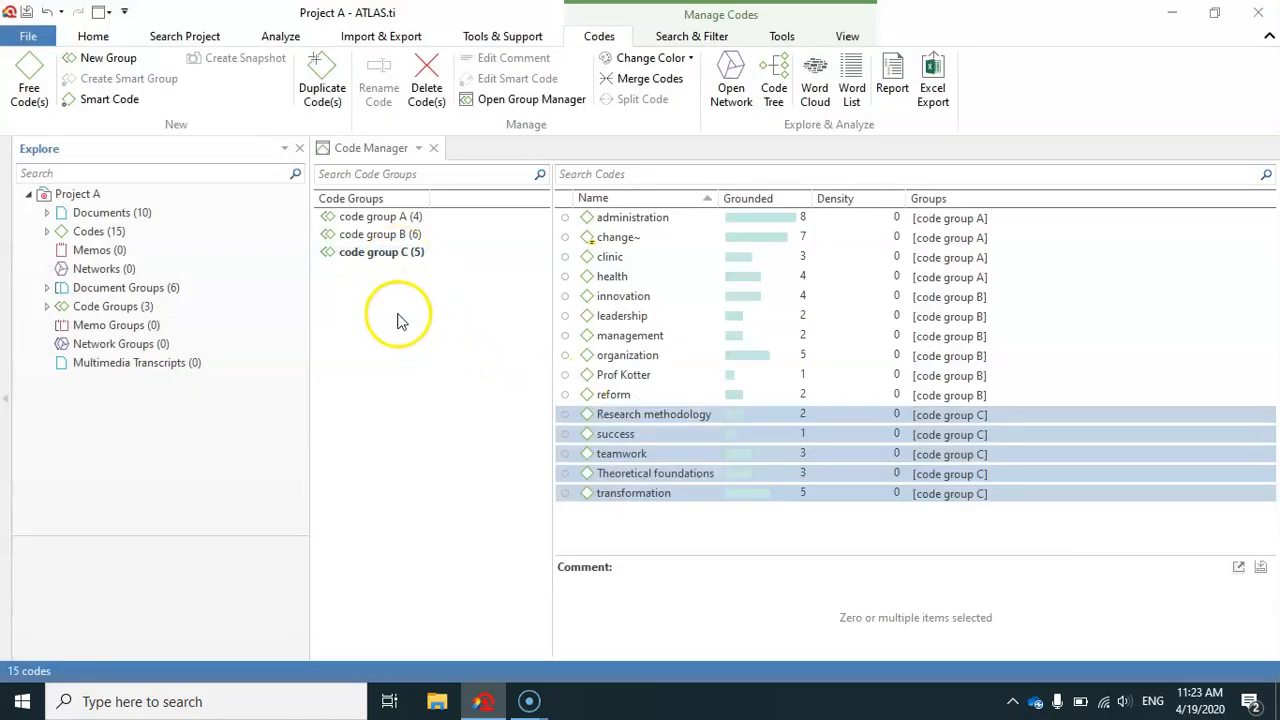
Filter the code list by code groups A, B and C in turn to examine their members, and clear the filter.
click(389, 218)
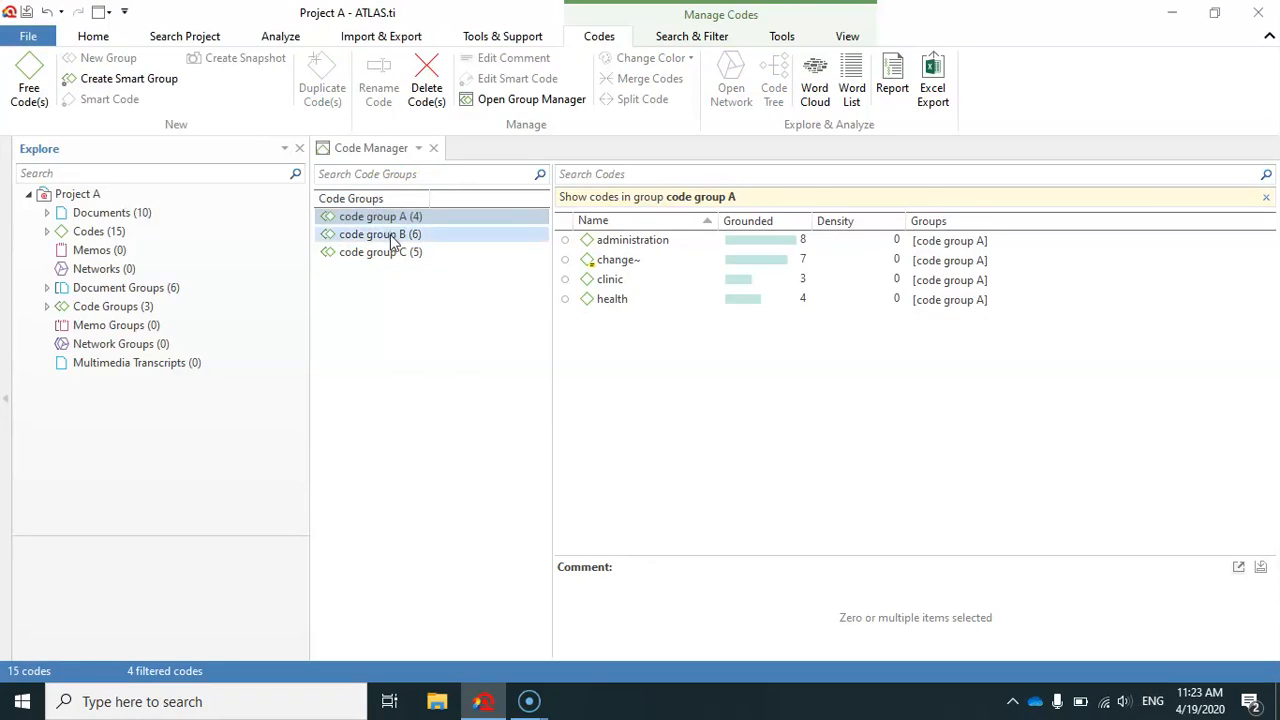
click(390, 236)
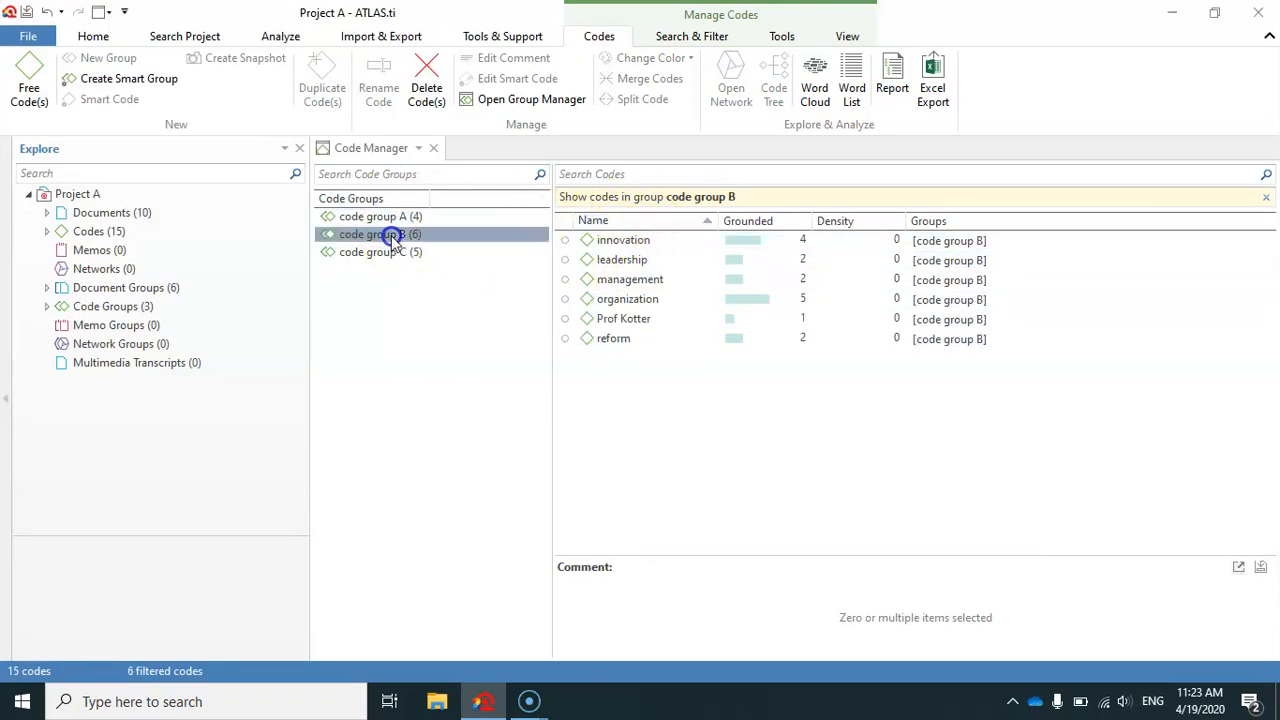
click(392, 254)
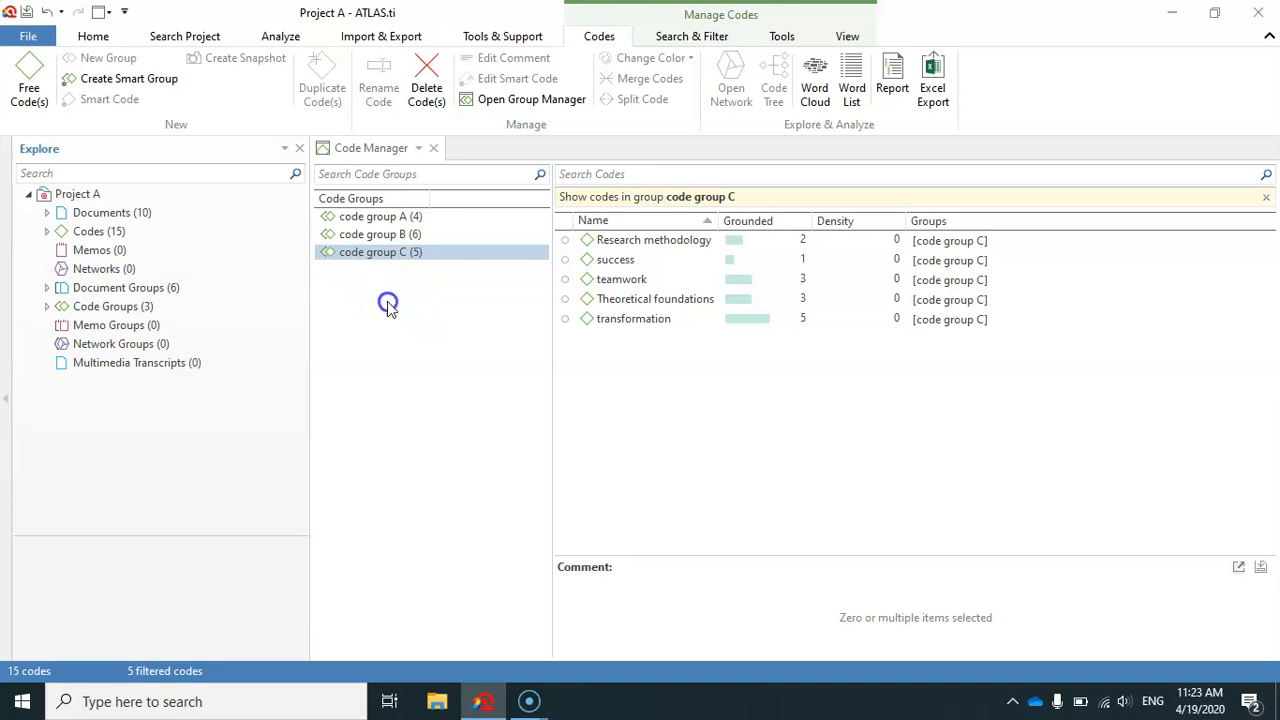
click(387, 301)
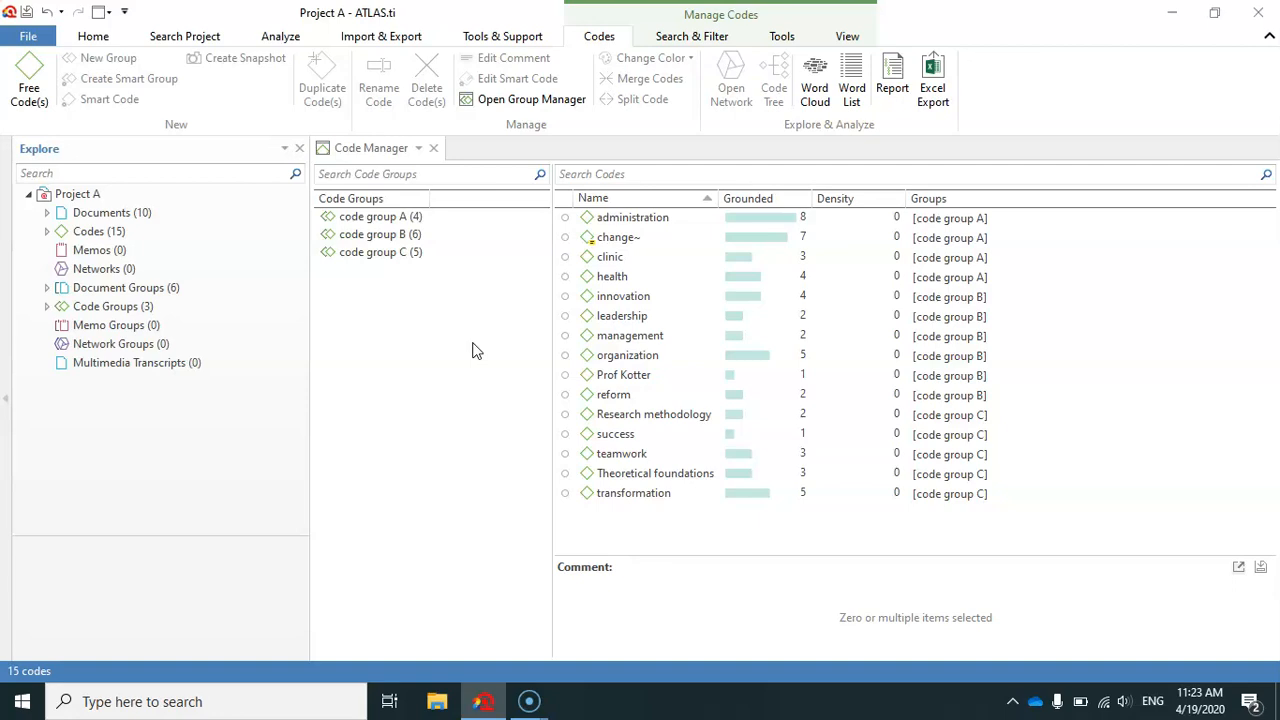
click(408, 216)
click(407, 234)
click(407, 253)
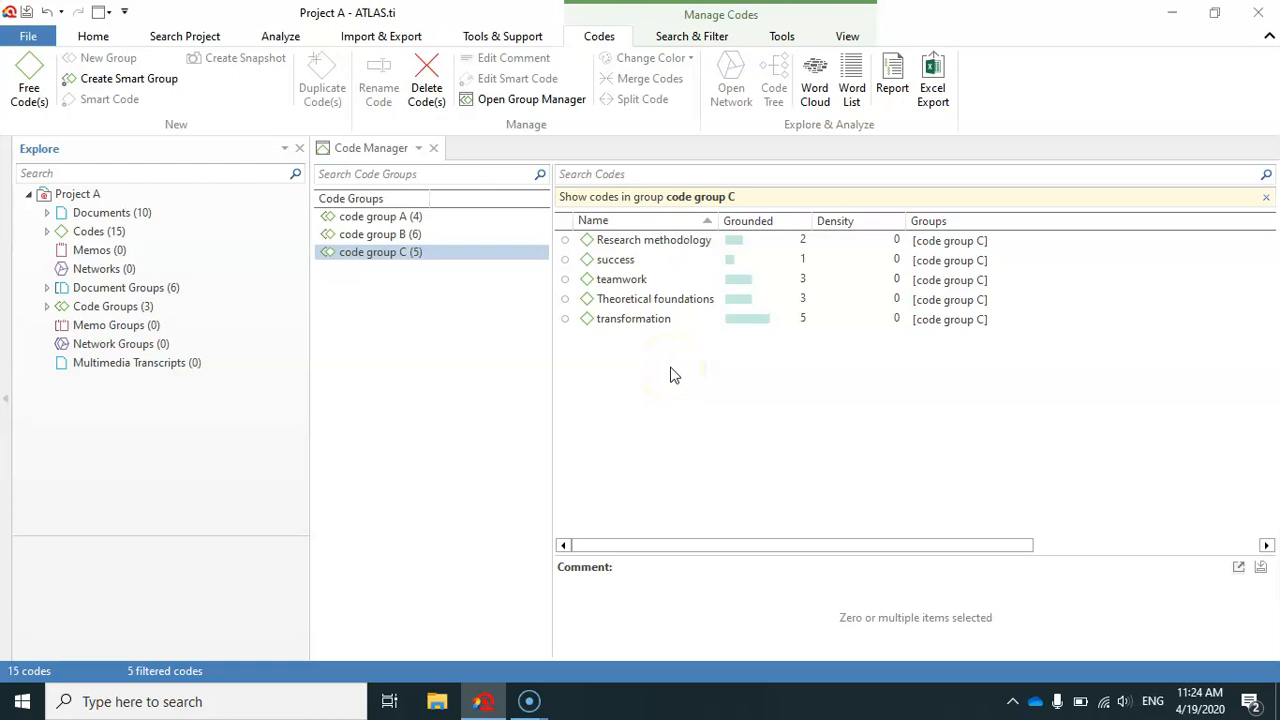
click(418, 305)
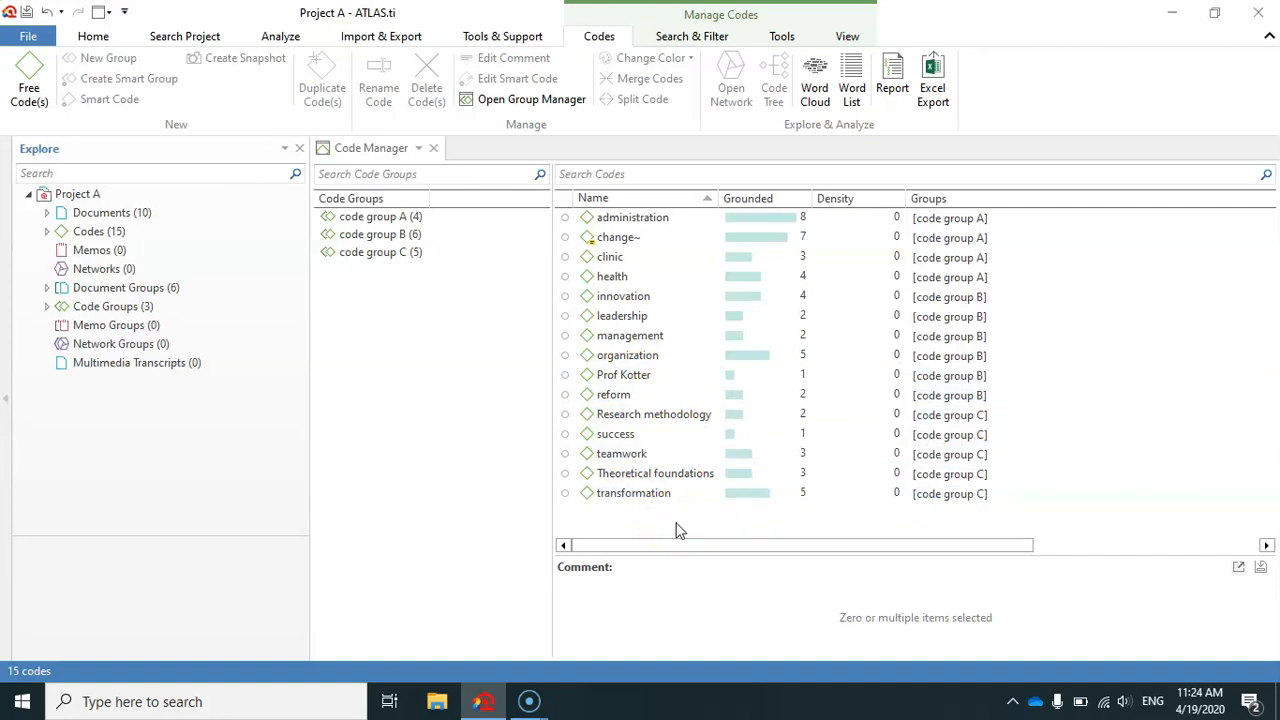
click(382, 255)
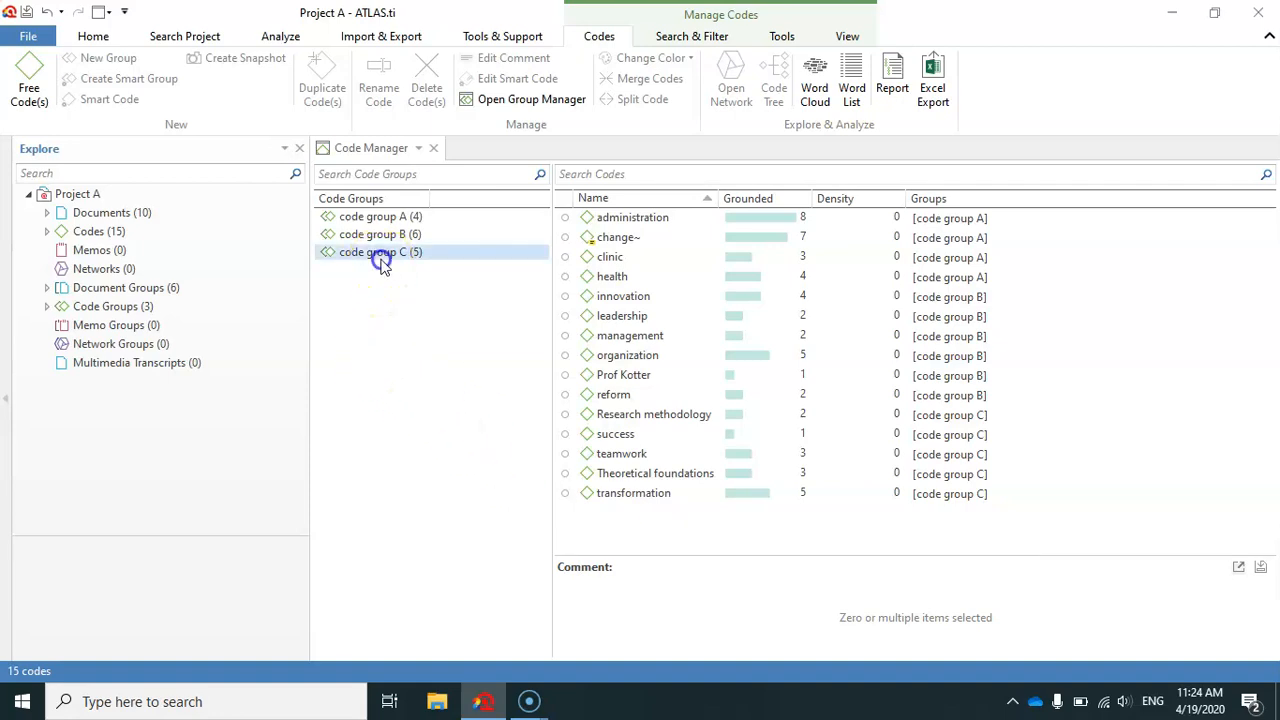
click(385, 236)
click(378, 217)
click(390, 252)
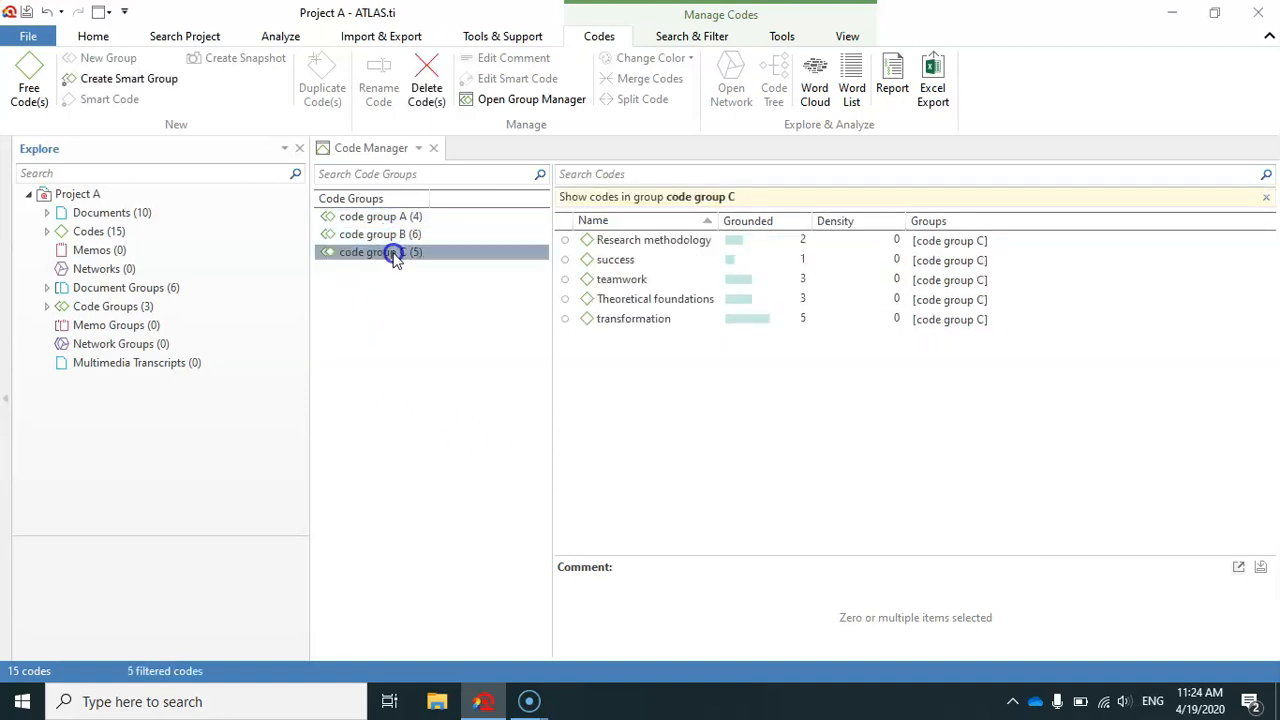
click(398, 300)
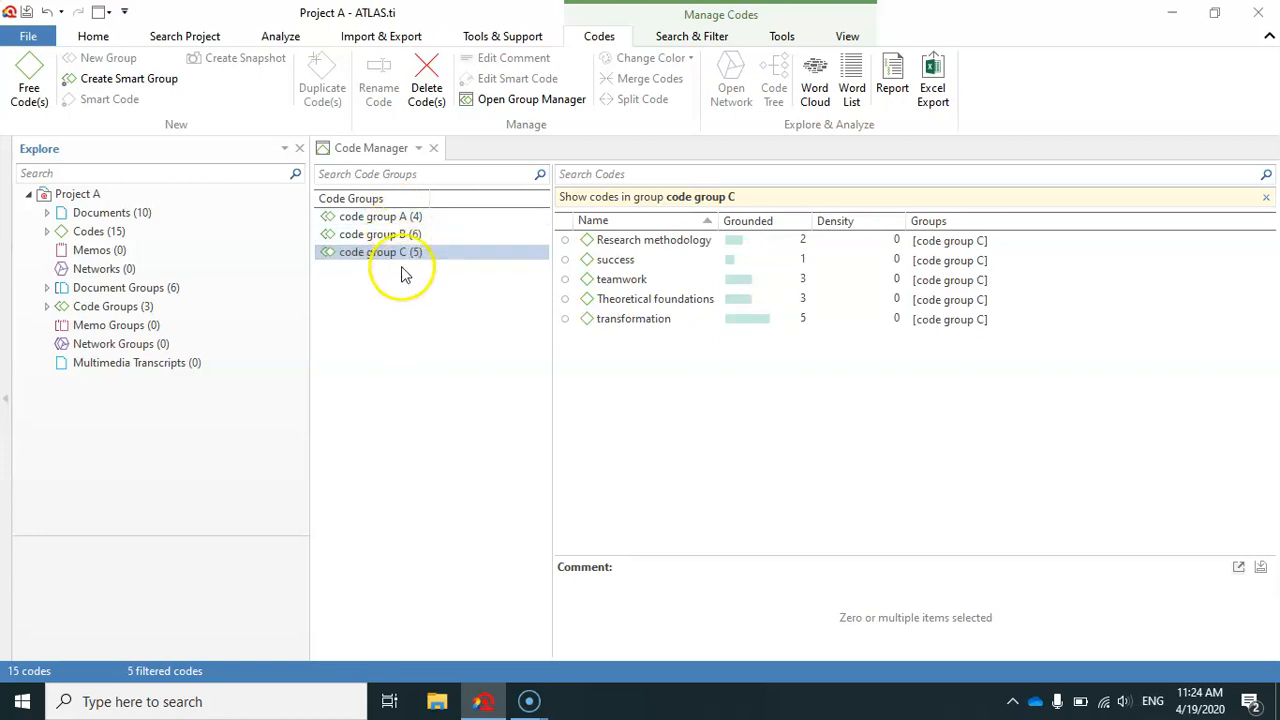
click(407, 302)
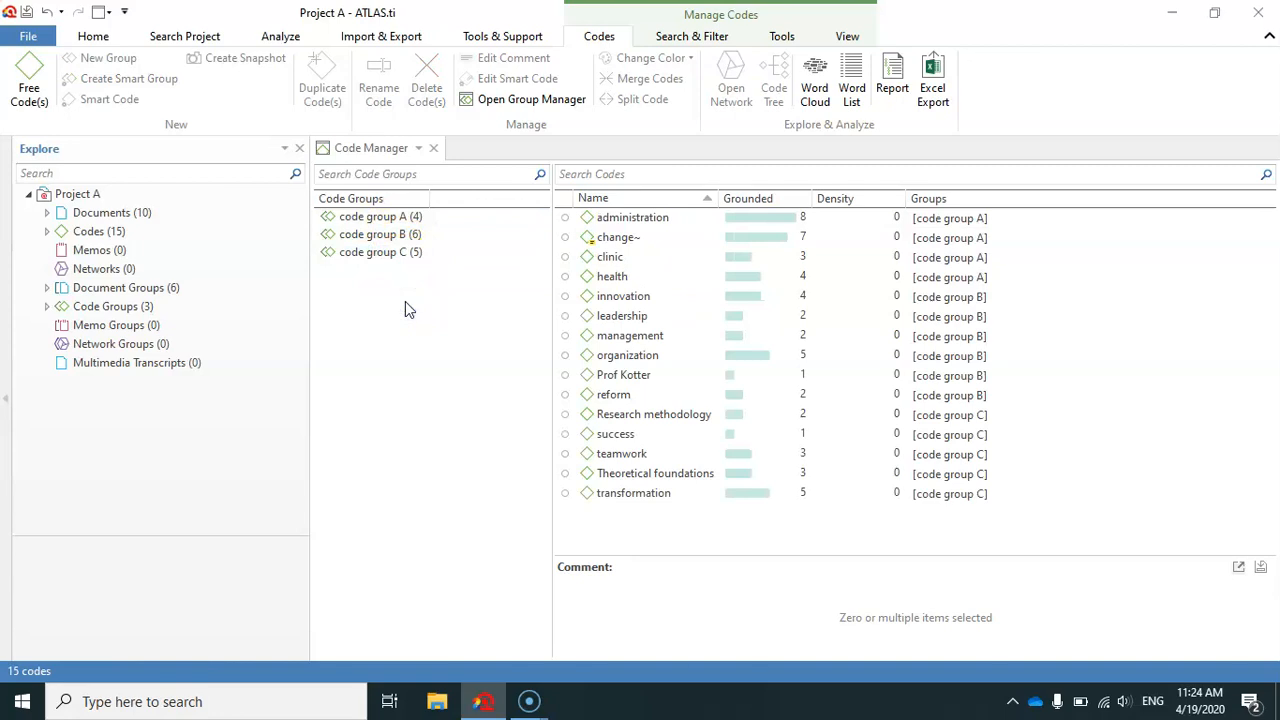
Open the Code Group Manager and display the codes belonging to code group A.
click(545, 103)
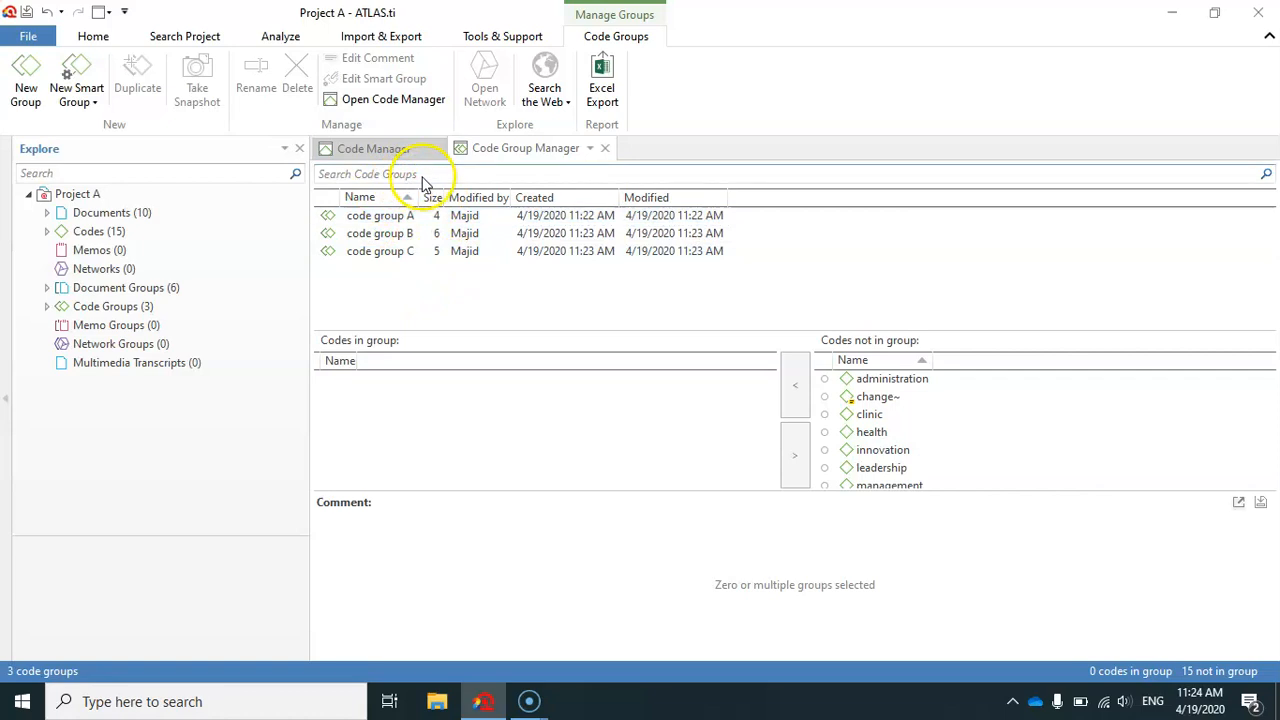
click(397, 224)
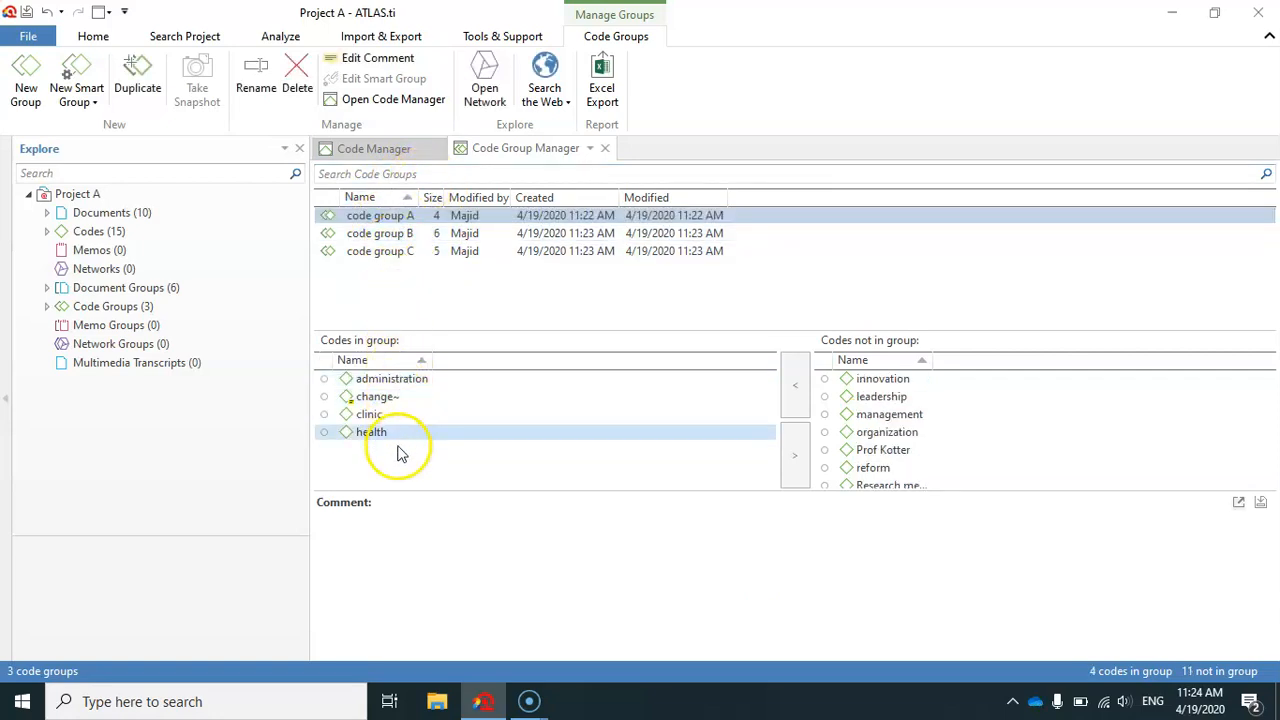
click(415, 416)
click(402, 398)
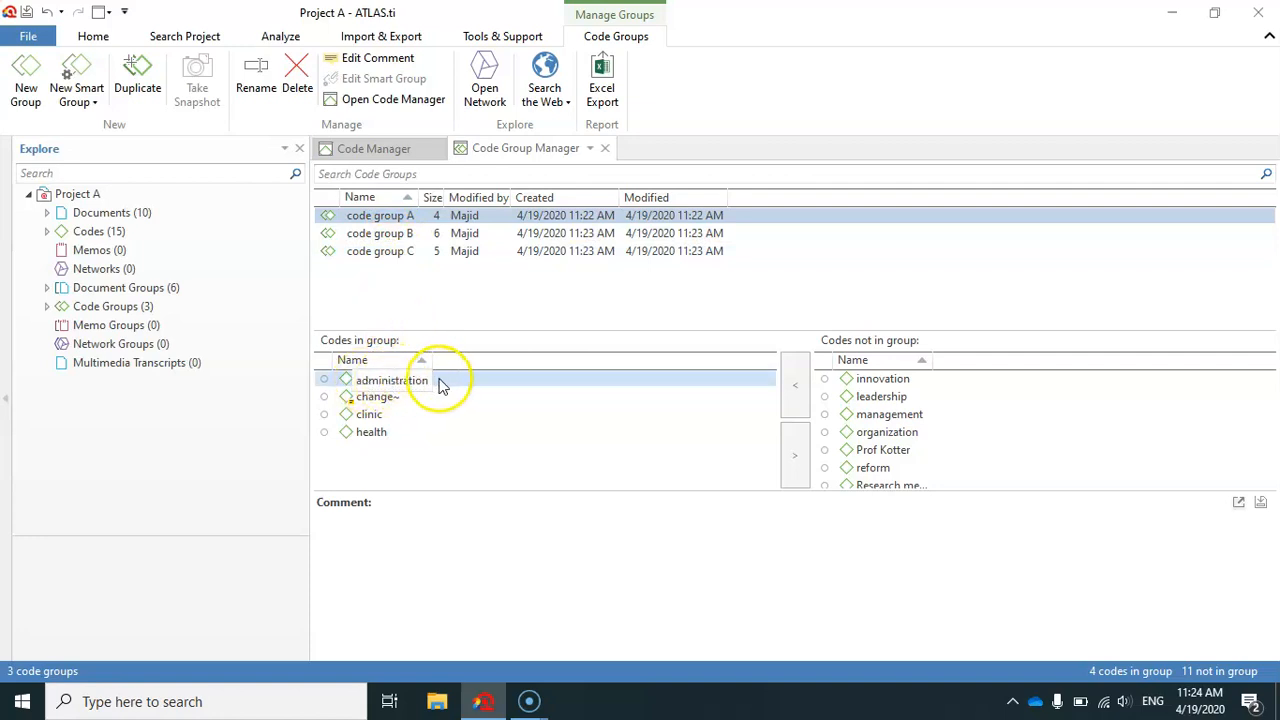
click(395, 218)
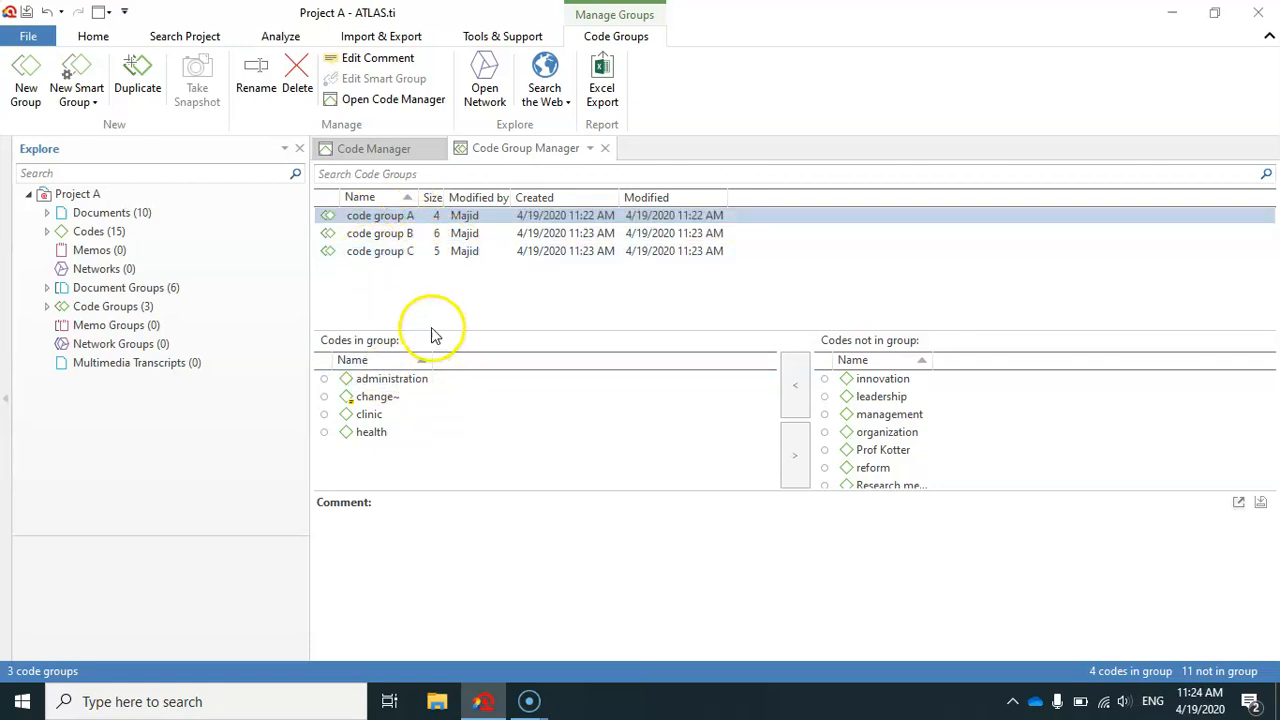
Remove the code "administration" from code group A.
click(378, 218)
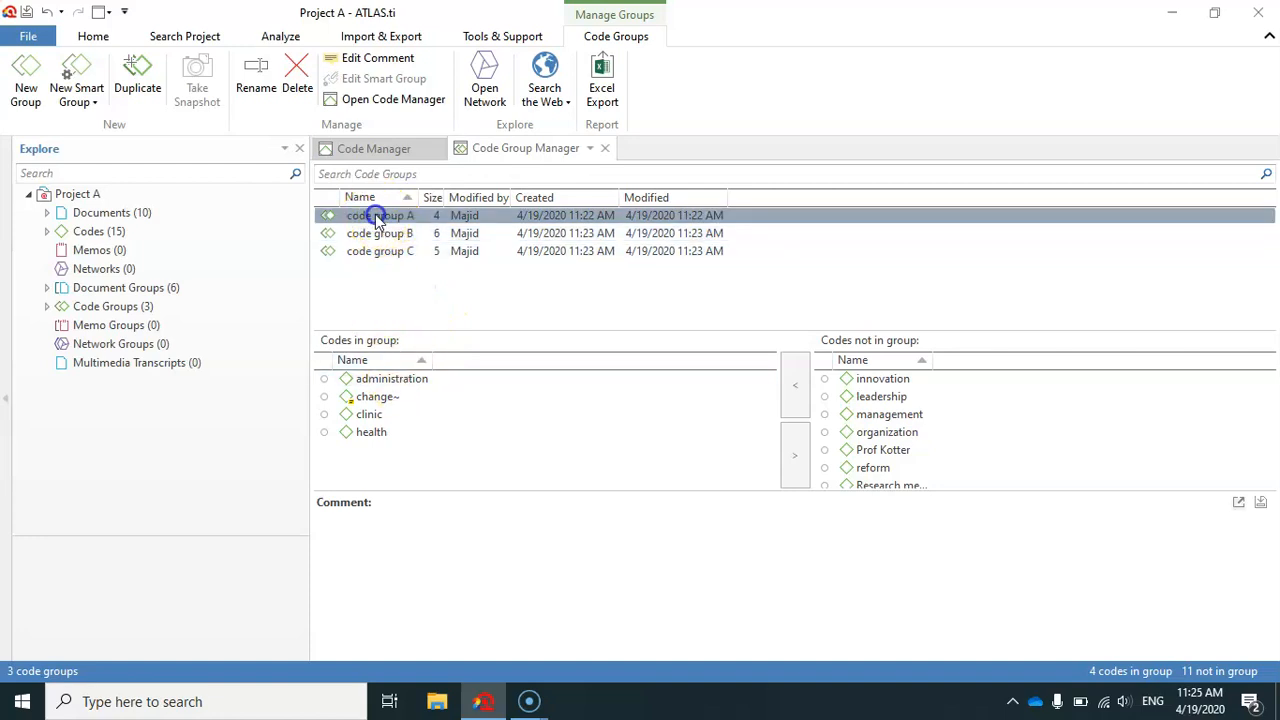
click(390, 379)
click(797, 457)
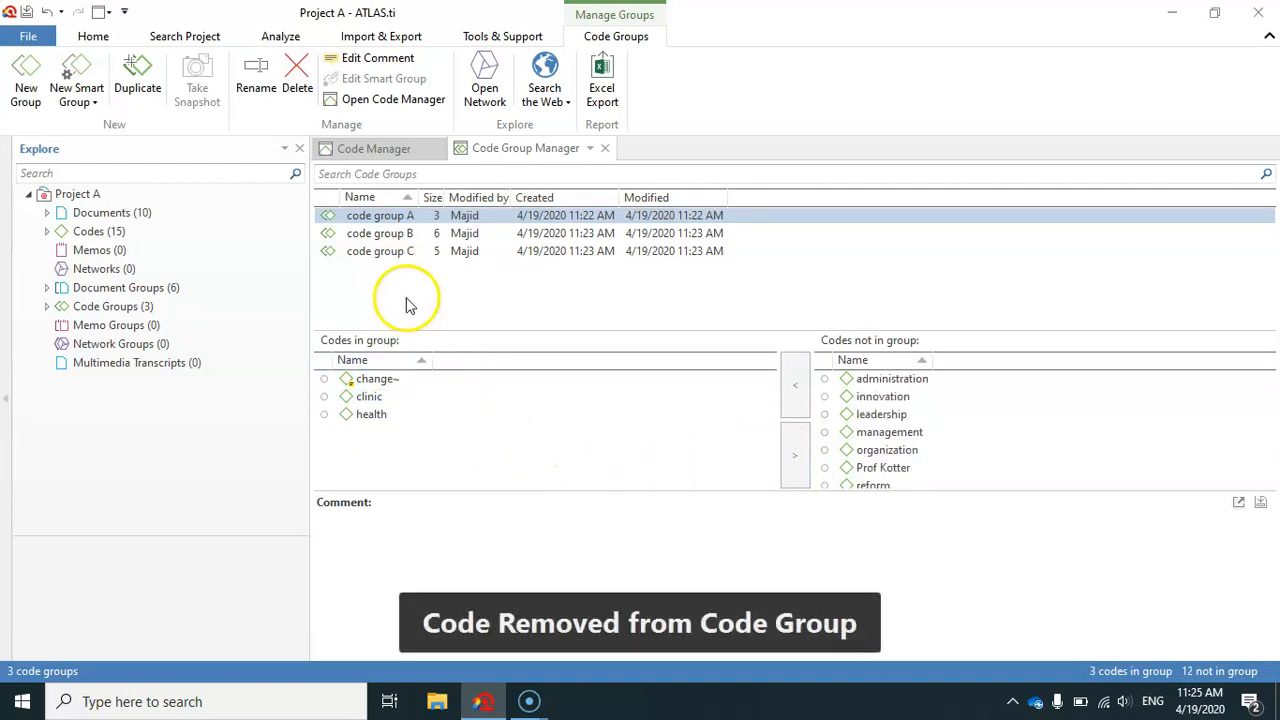
Examine which codes are inside and outside code group A.
click(372, 216)
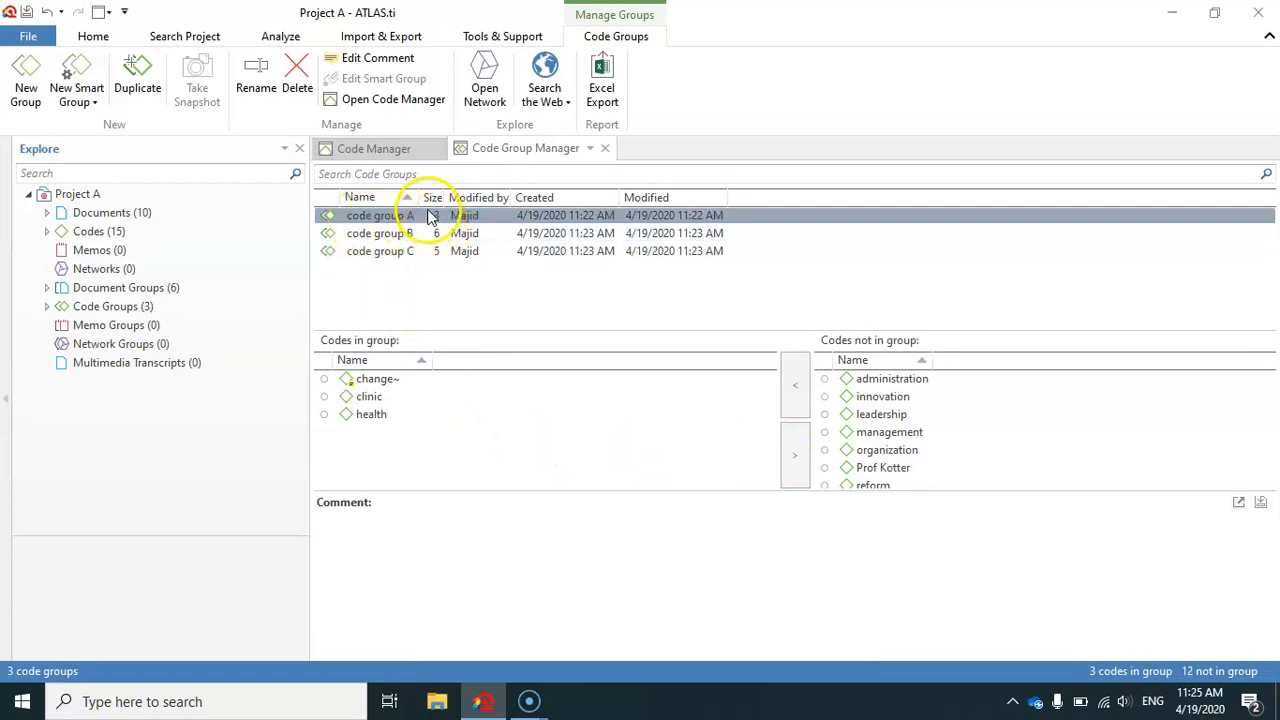
click(403, 397)
click(385, 380)
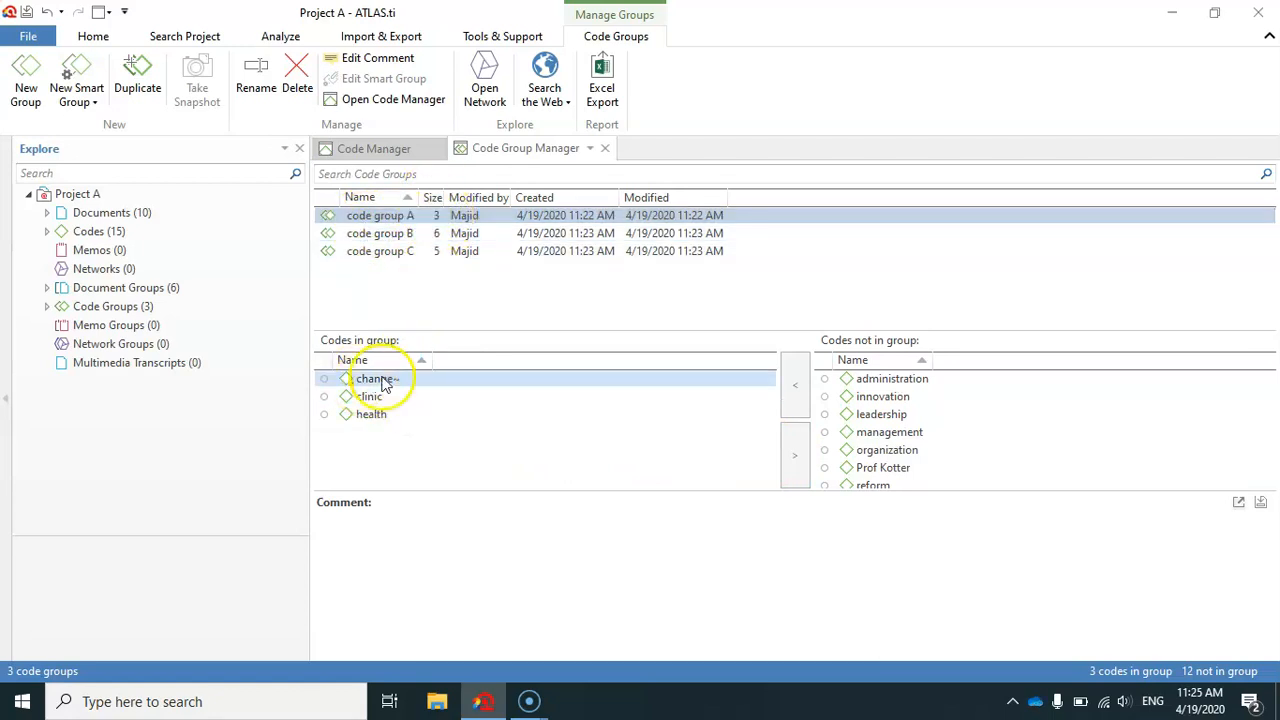
click(372, 398)
click(378, 416)
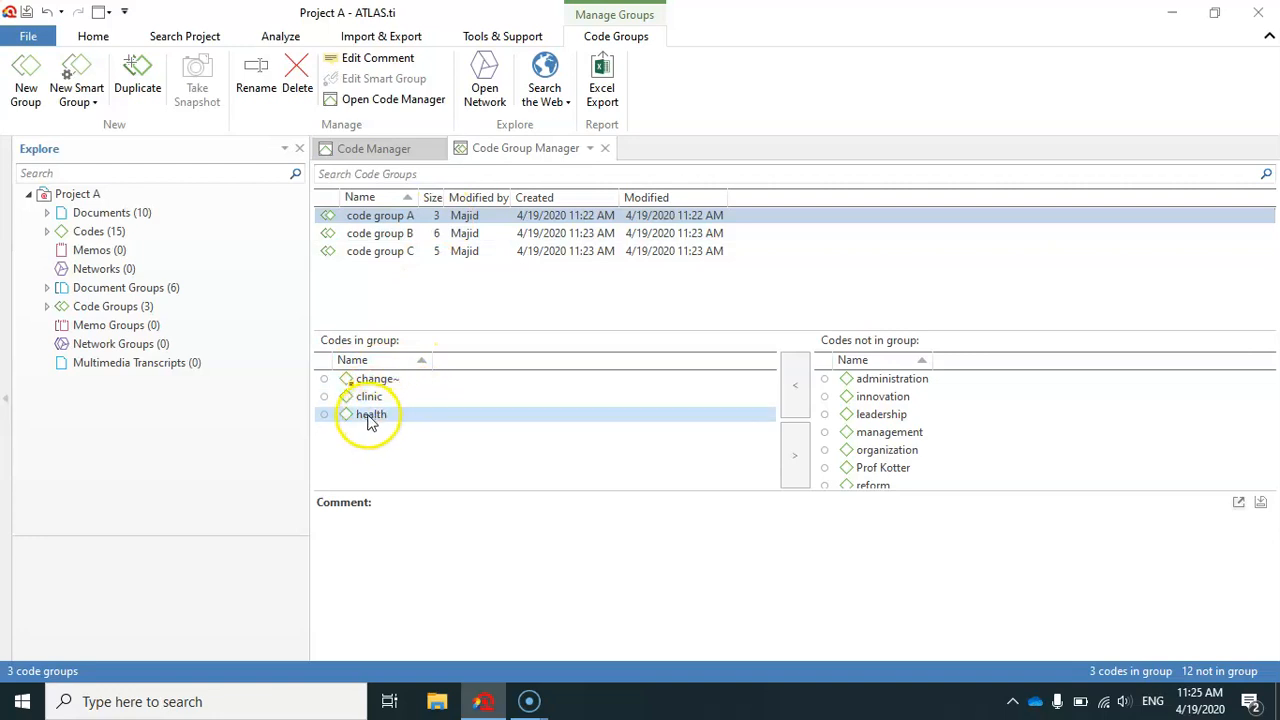
click(458, 444)
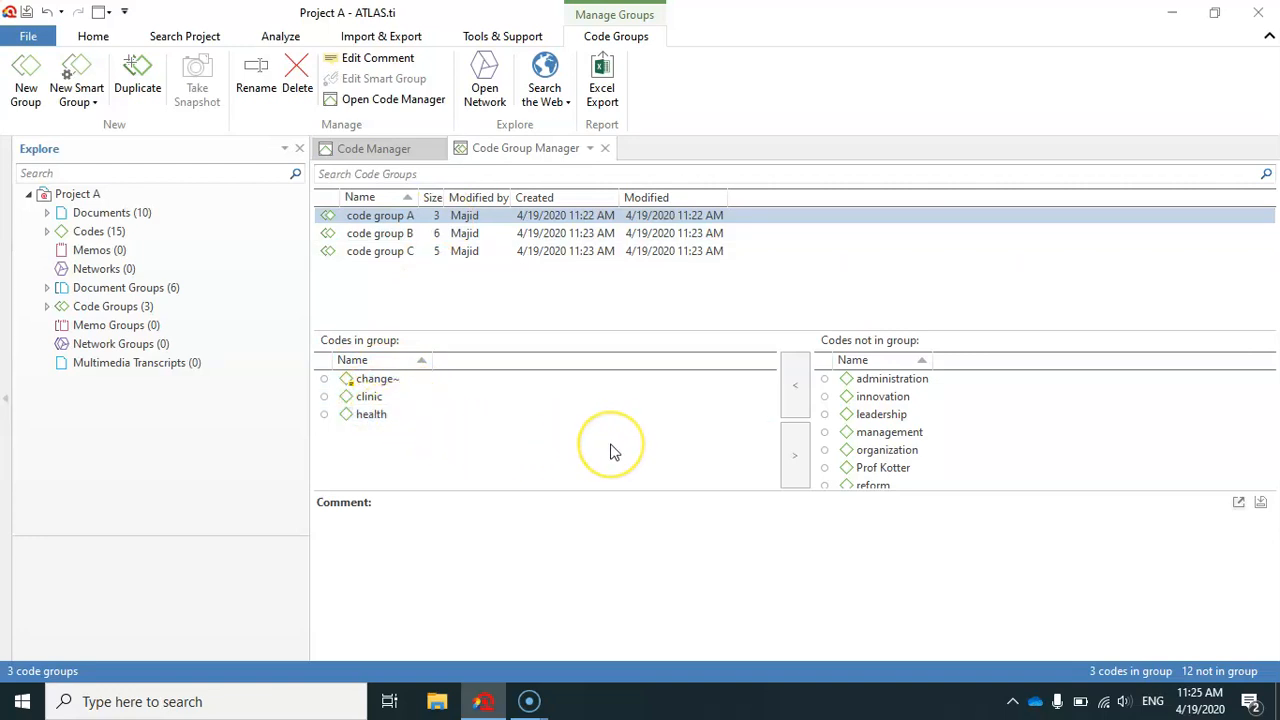
click(859, 382)
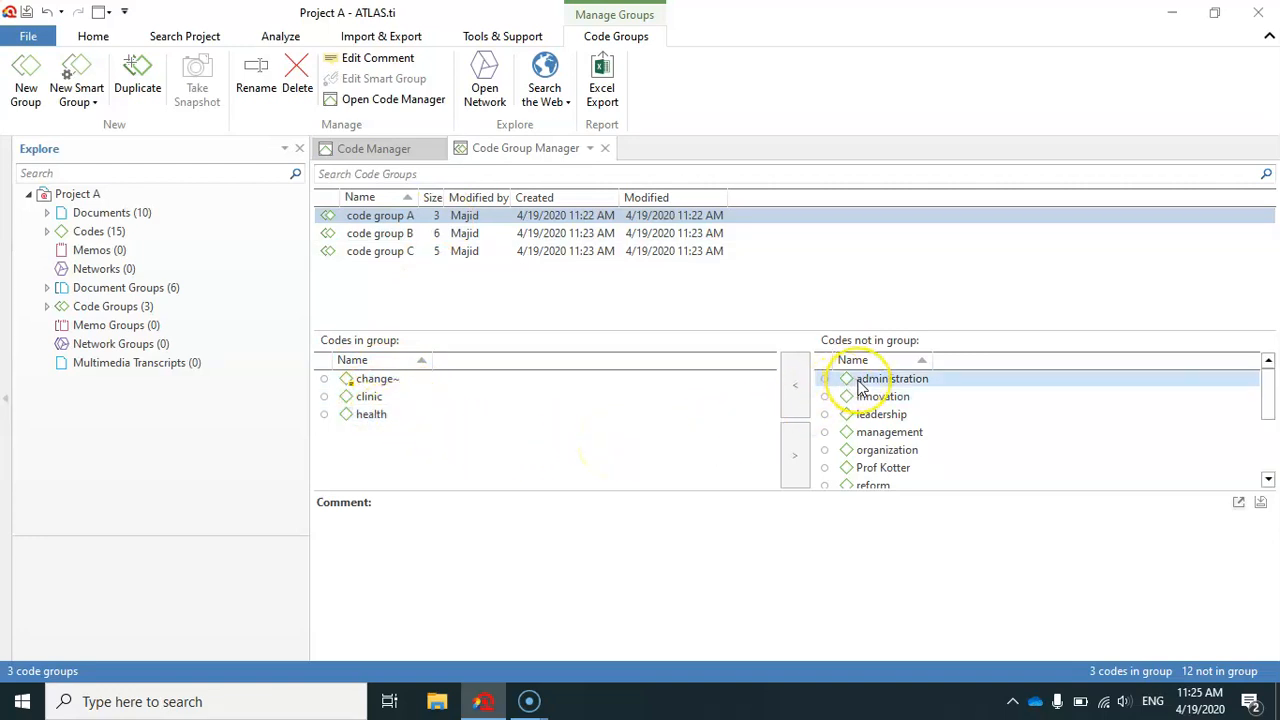
Add the code "administration" to code group C and check it among the group's codes.
click(397, 259)
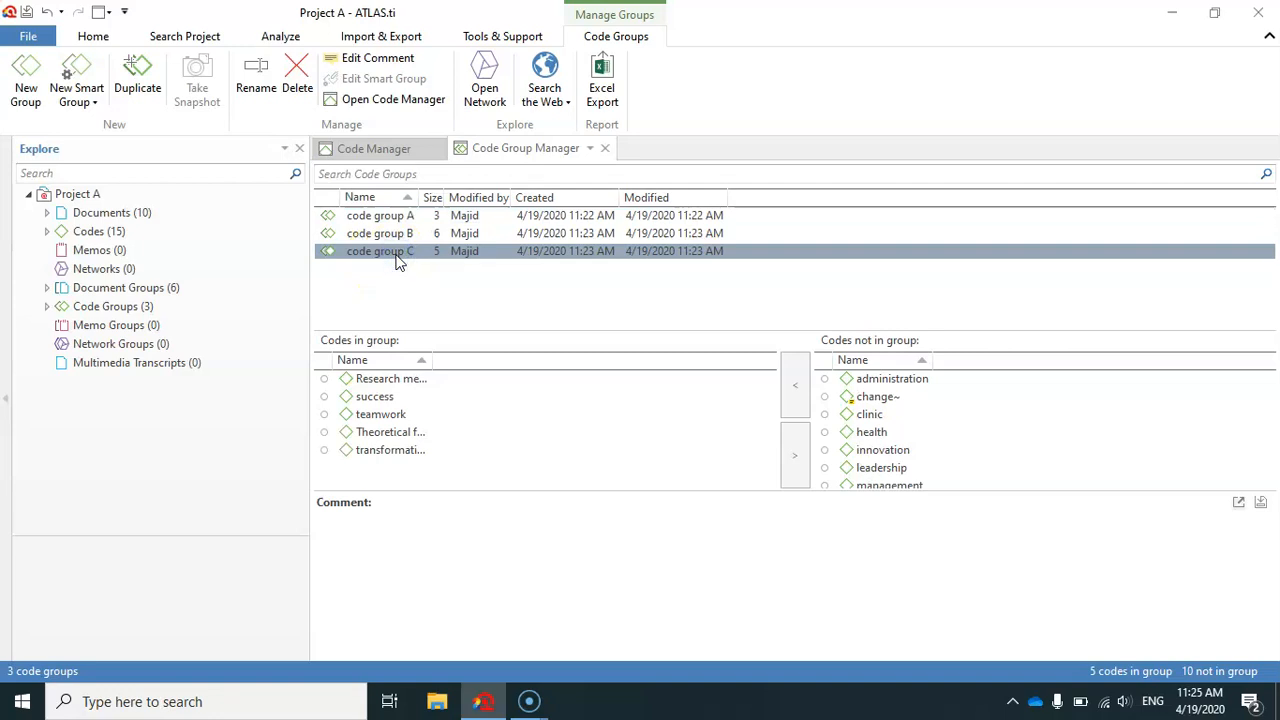
click(880, 382)
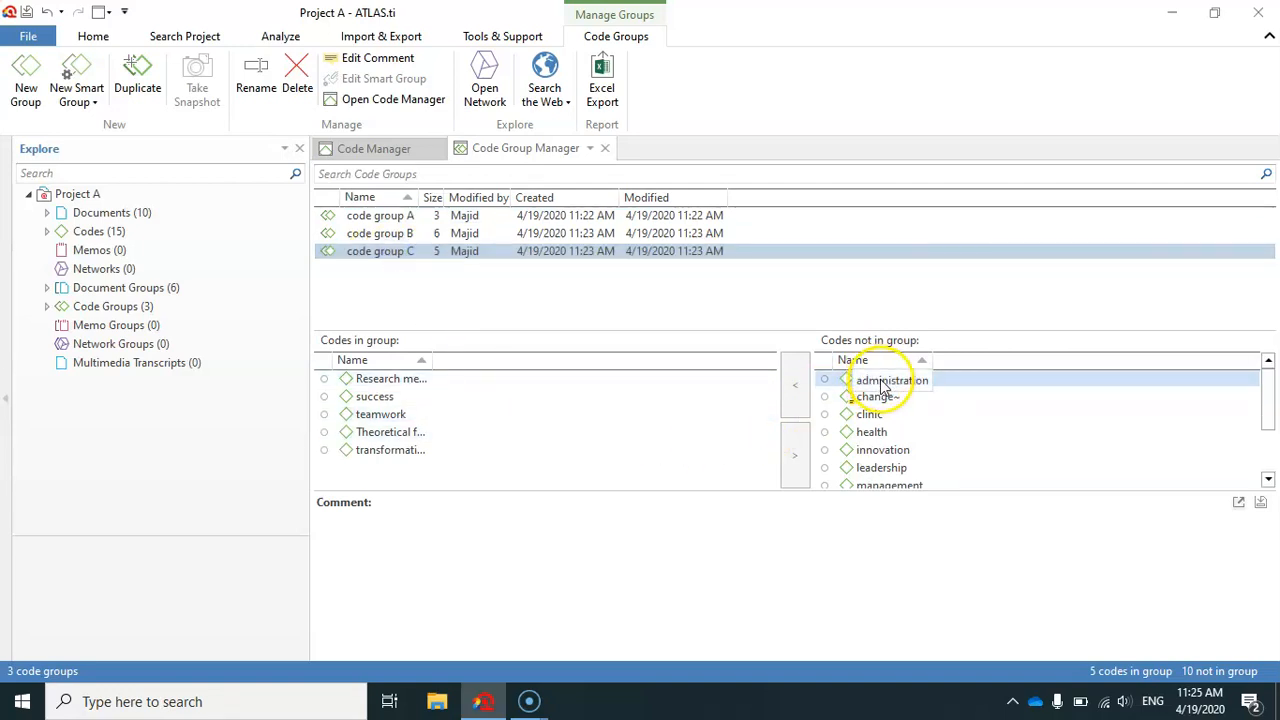
click(882, 384)
click(792, 386)
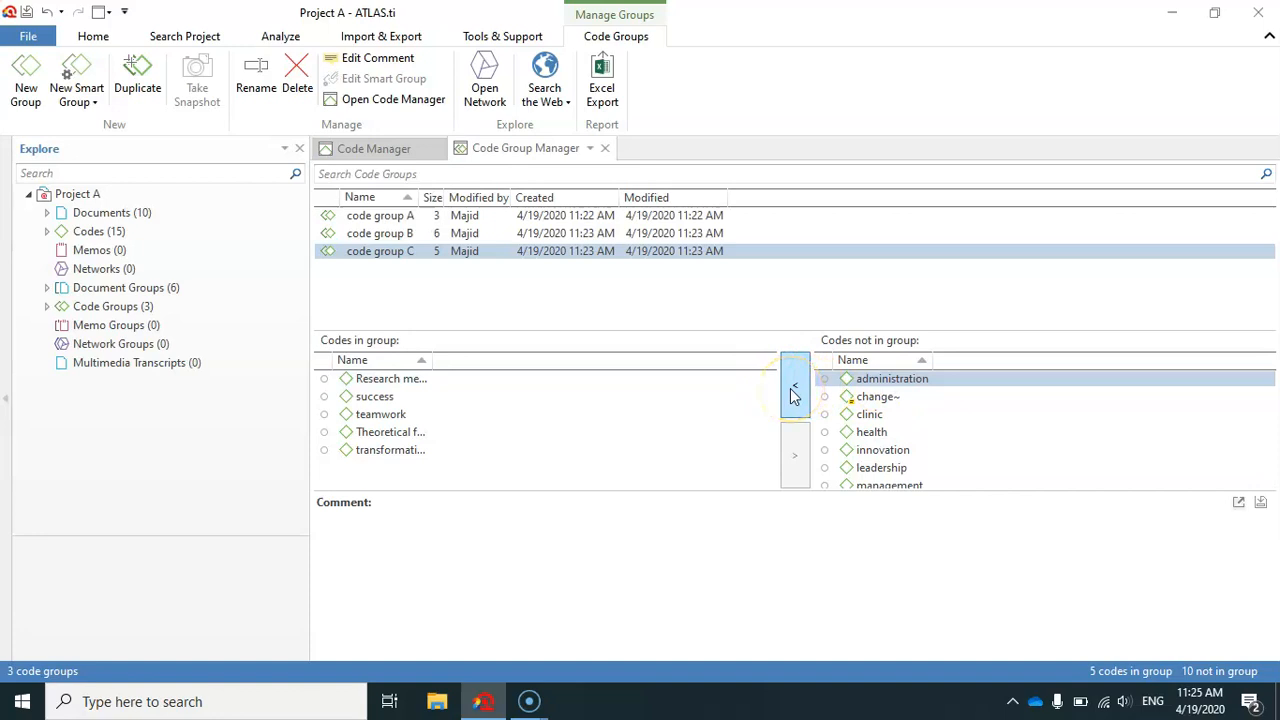
click(790, 388)
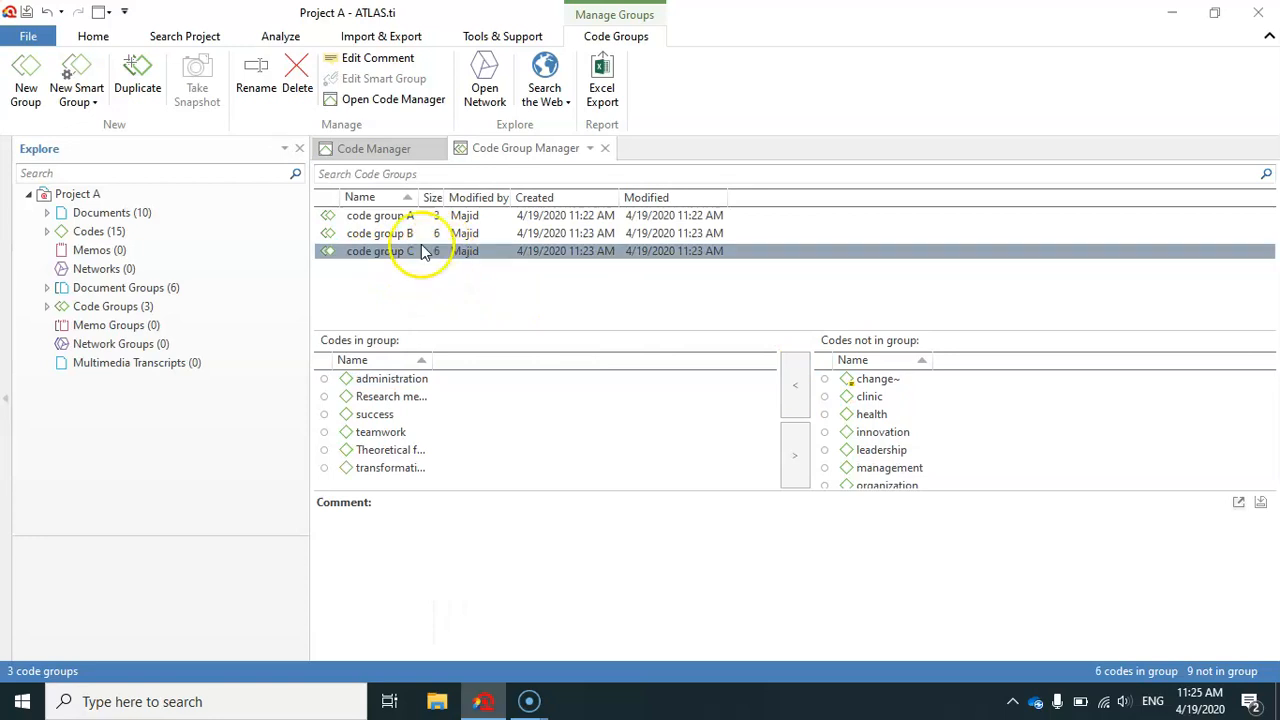
click(414, 378)
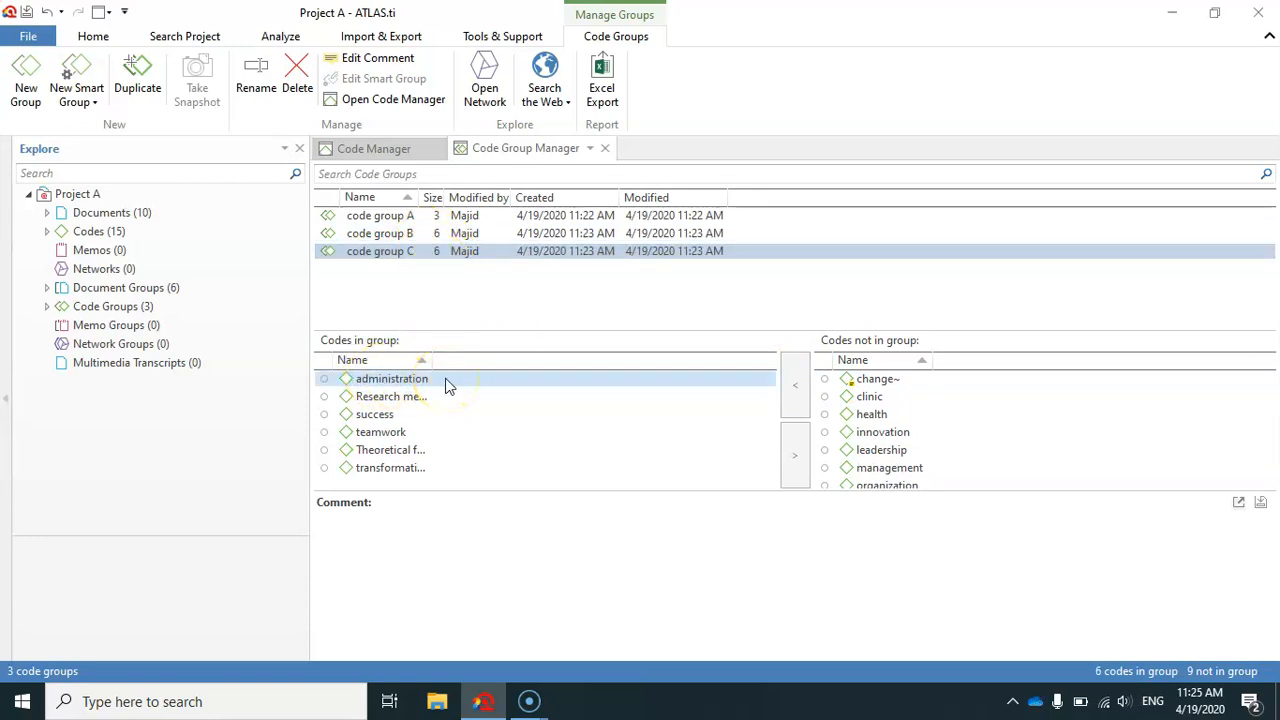
click(372, 255)
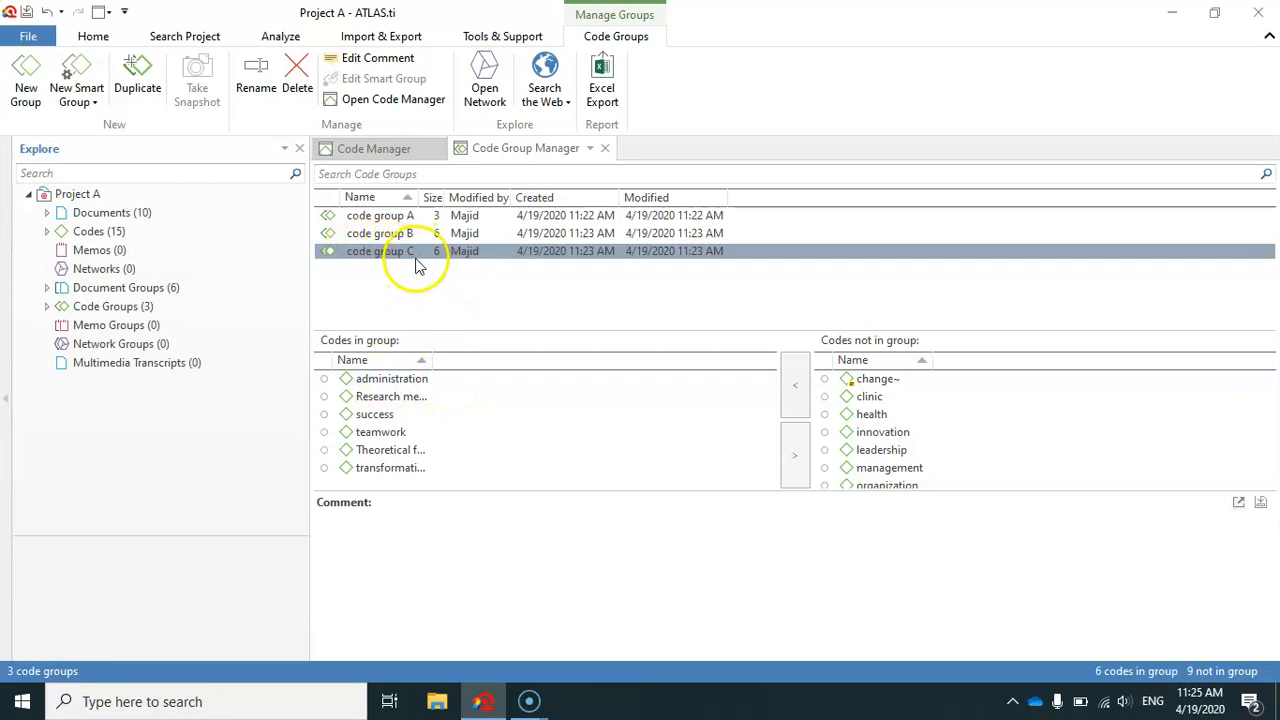
Close the Code Group Manager and view the colors available for the code "clinic" in the Code Manager.
click(605, 148)
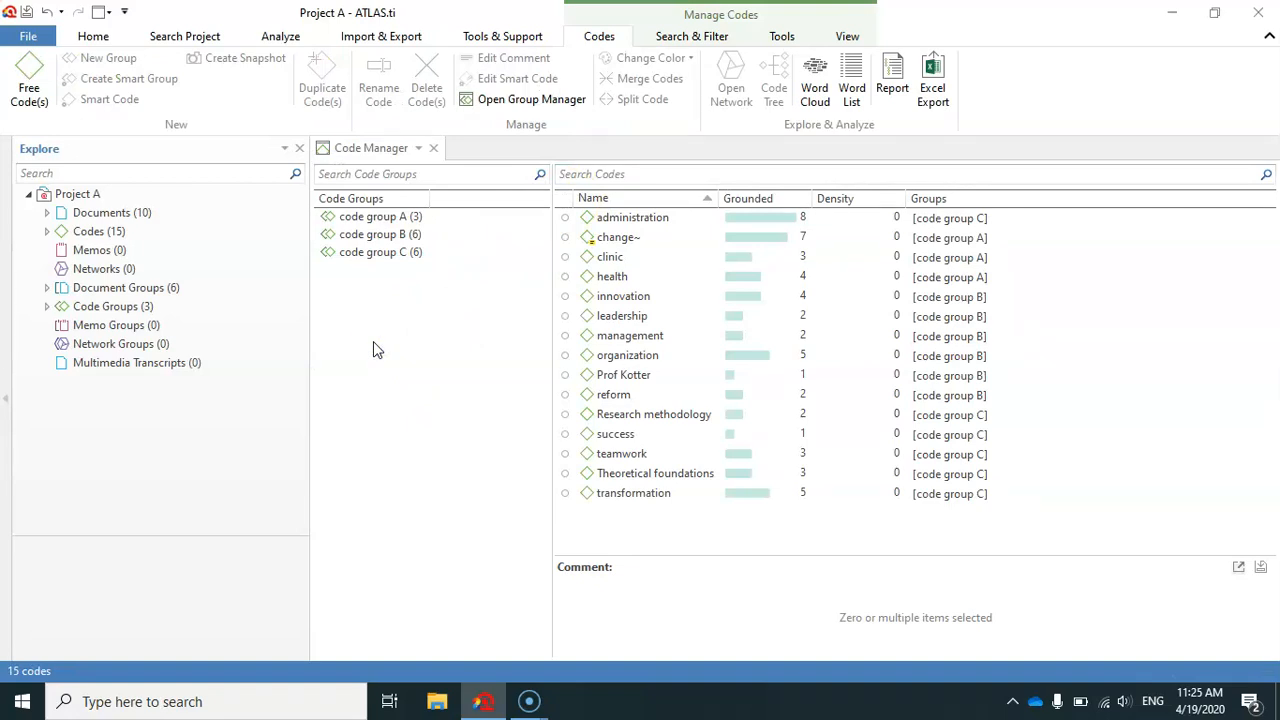
click(612, 494)
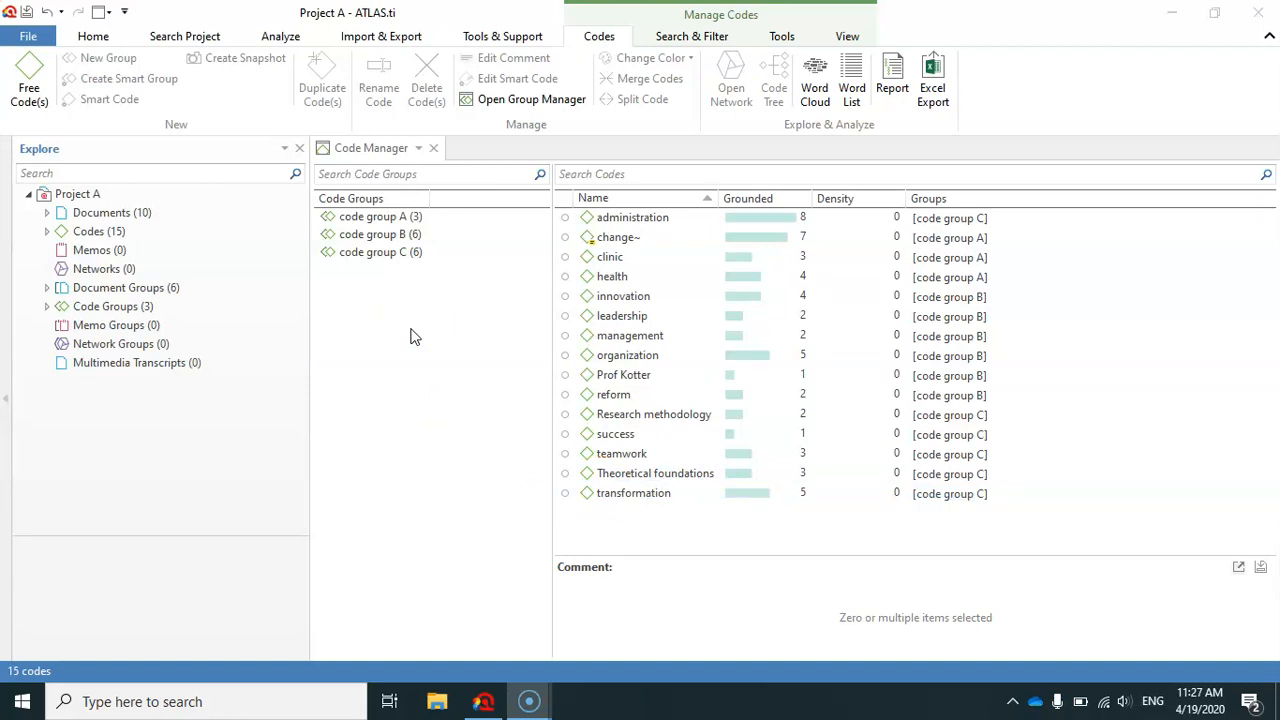
click(578, 243)
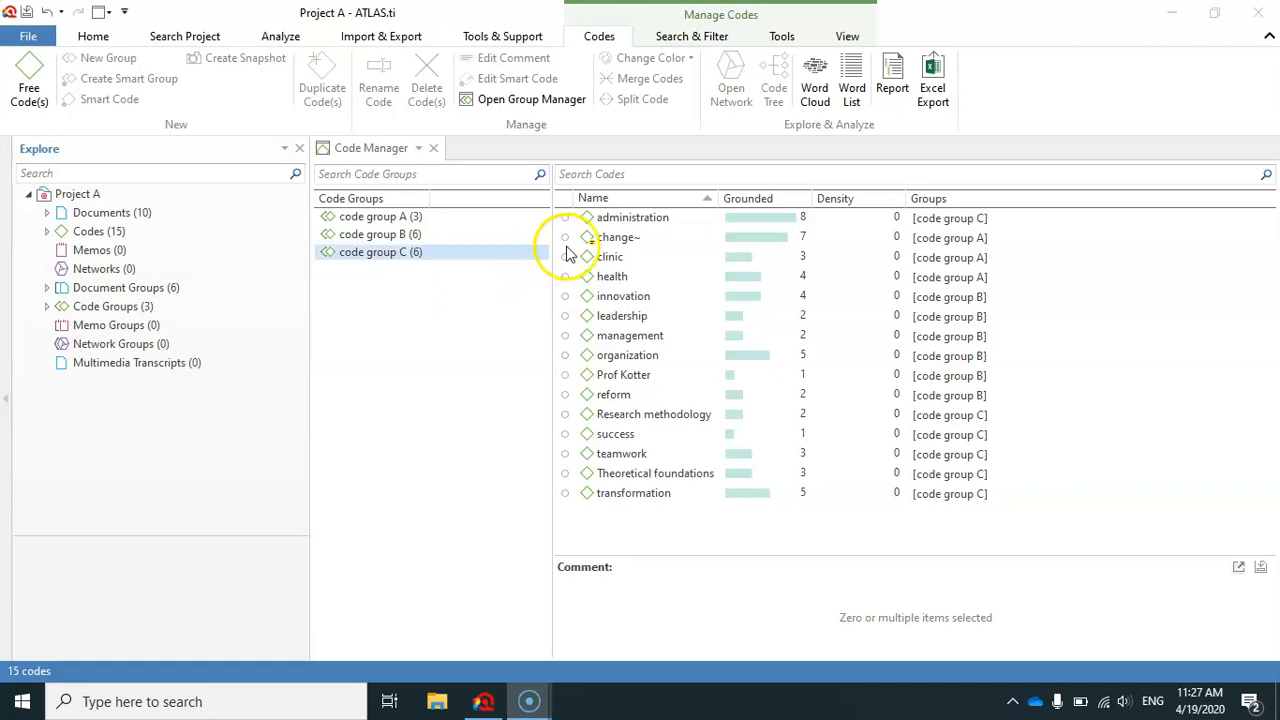
click(612, 276)
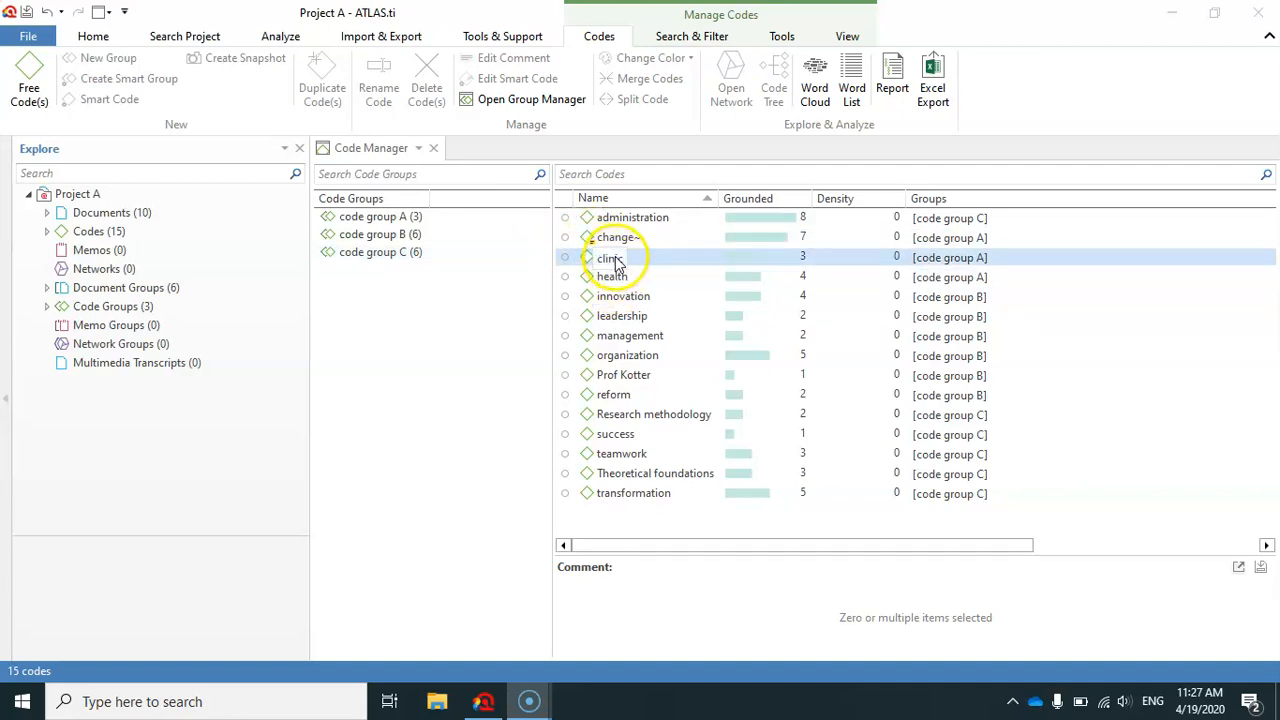
click(612, 259)
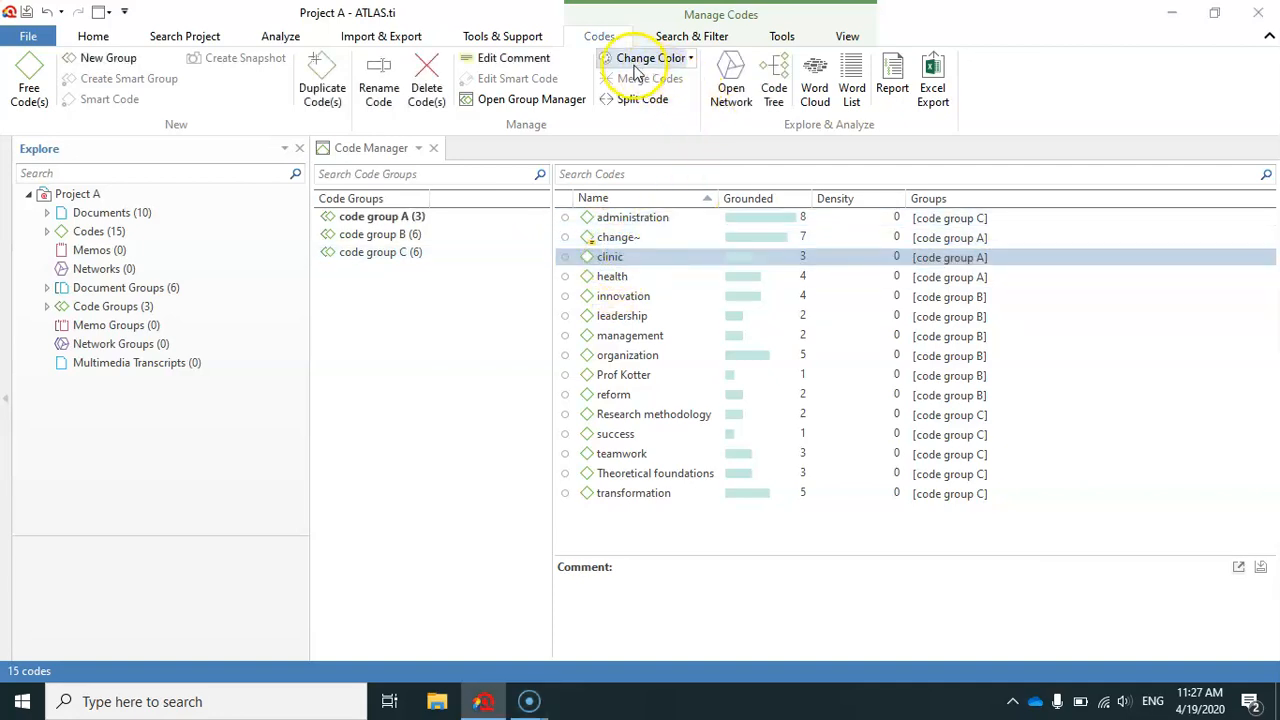
click(692, 60)
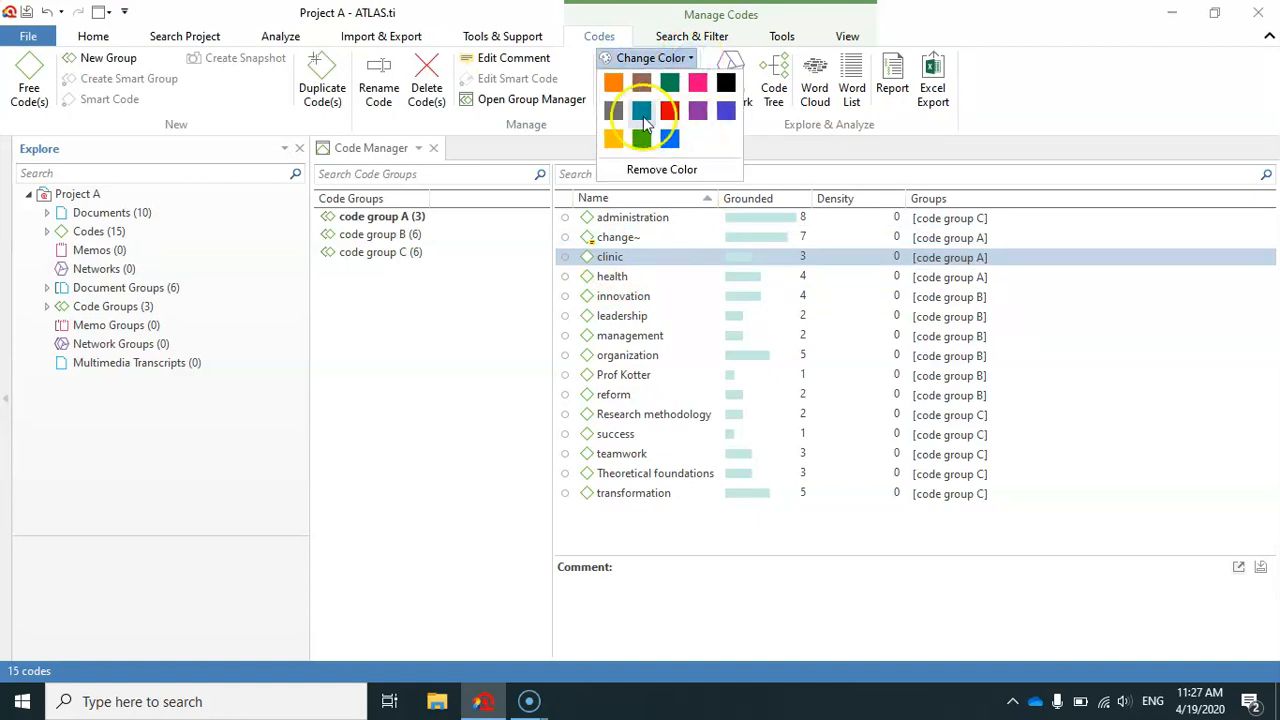
click(498, 391)
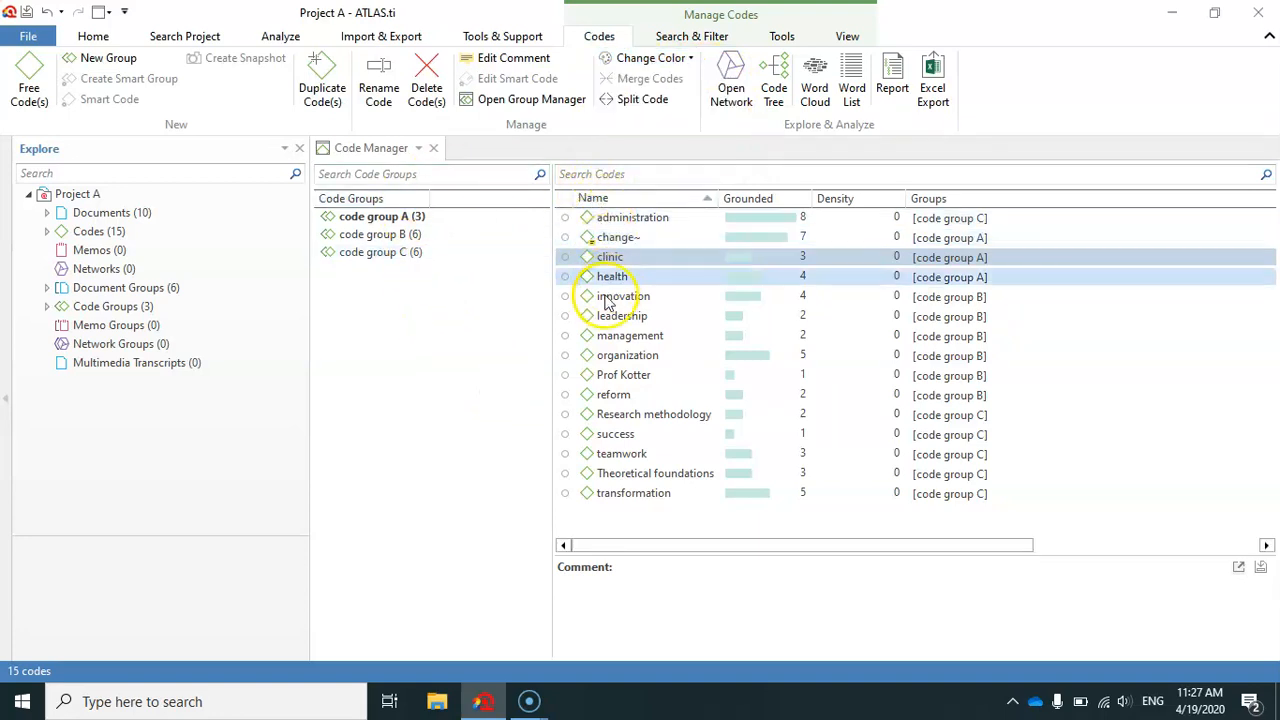
Filter the code list to code group A and color its codes change, clinic and health orange.
click(420, 216)
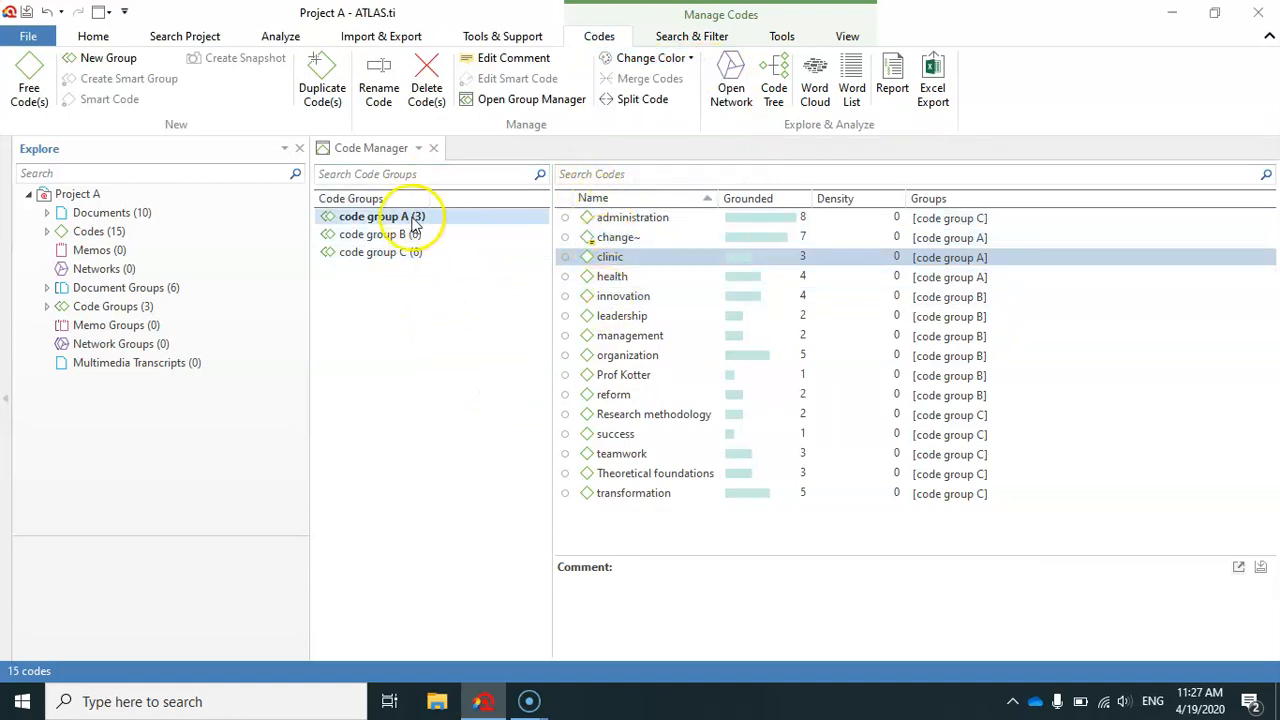
click(374, 217)
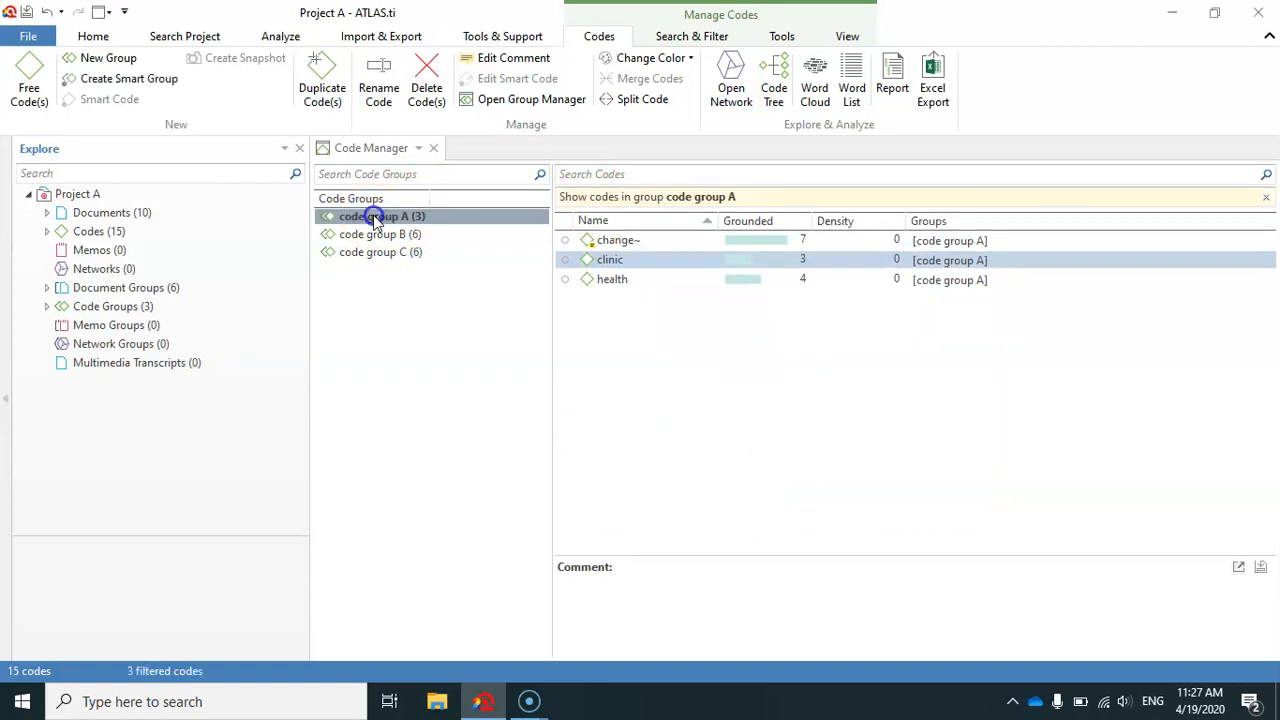
ctrl+click(610, 280)
ctrl+click(610, 240)
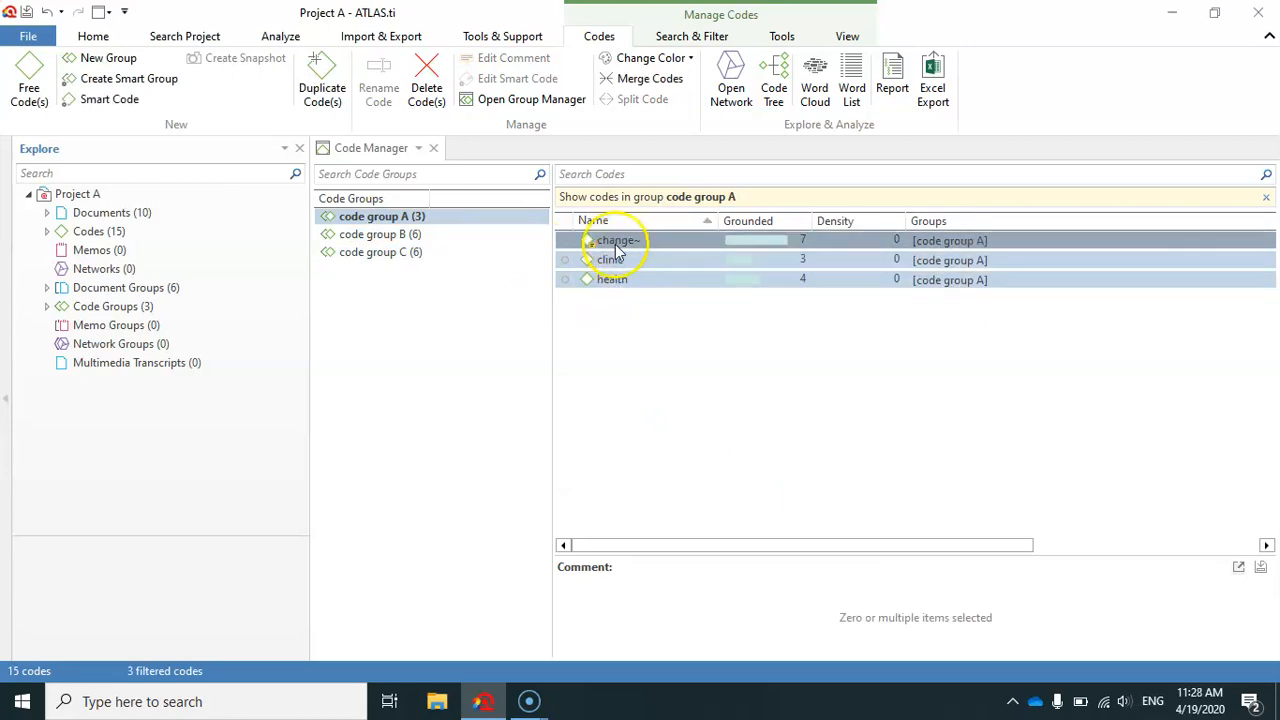
click(690, 58)
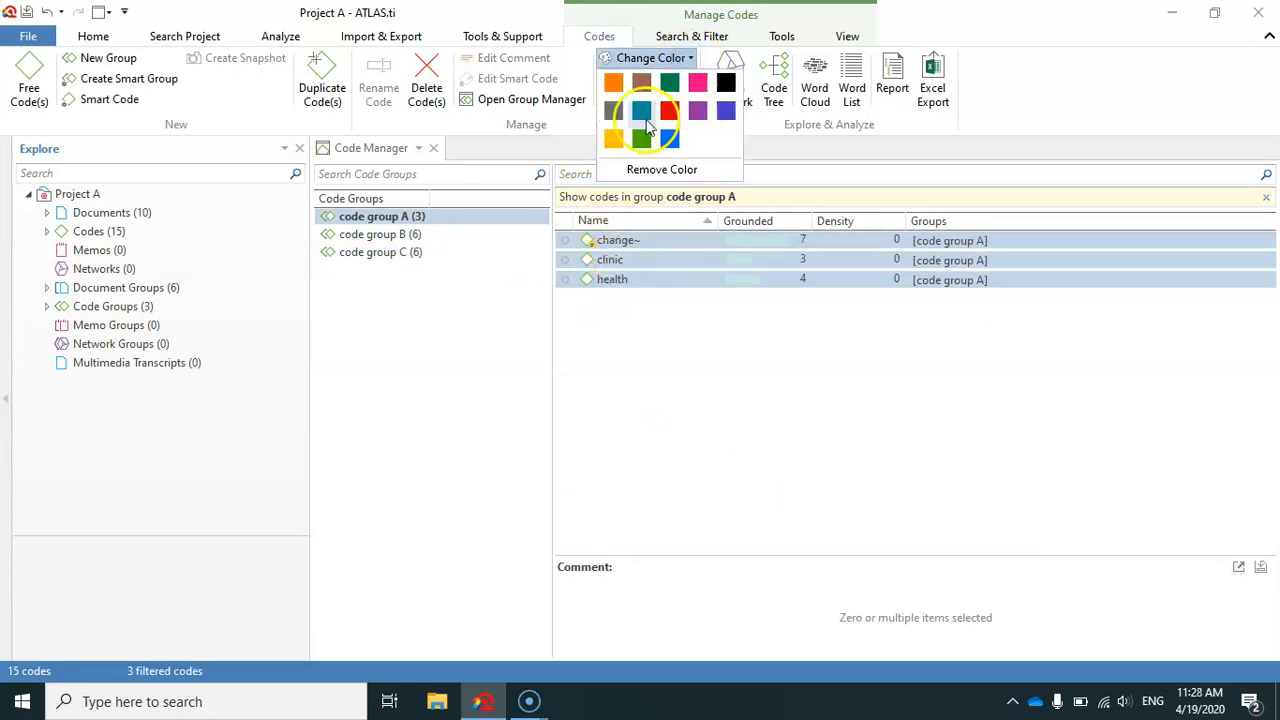
click(612, 84)
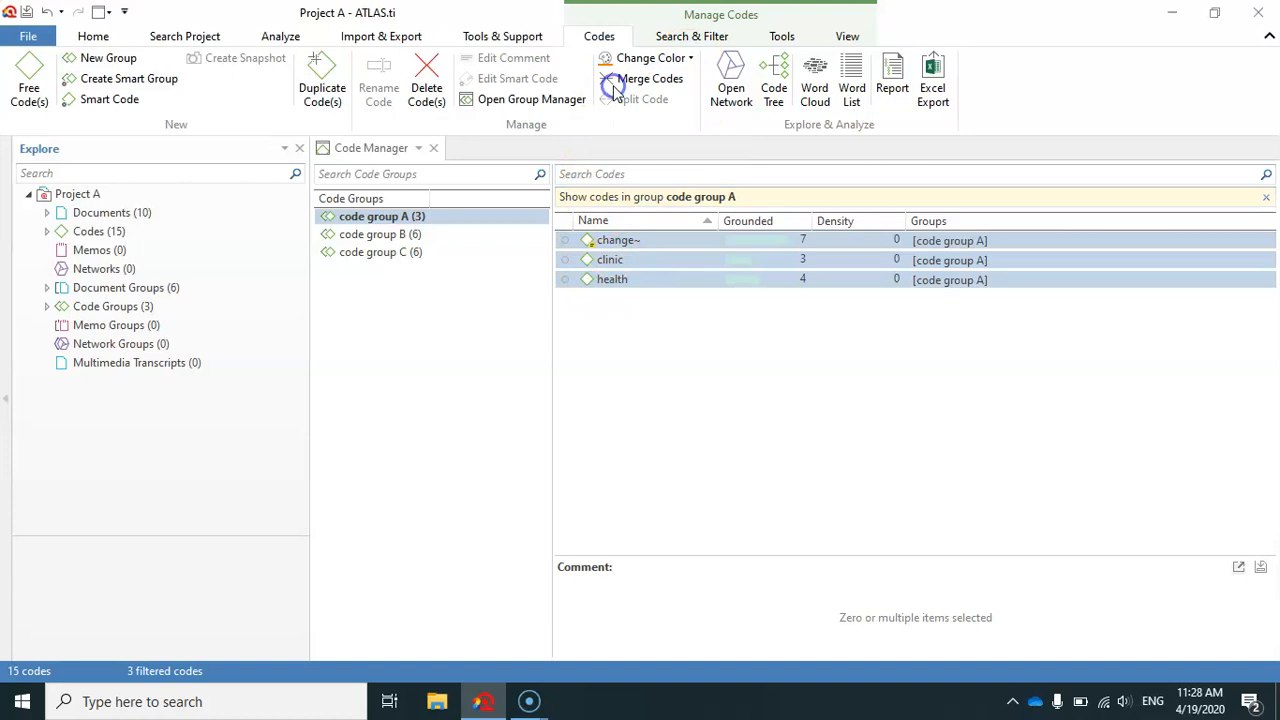
Filter the code list to code group B and color all its codes, from innovation to reform, blue.
click(391, 234)
drag(610, 242, 623, 343)
click(690, 58)
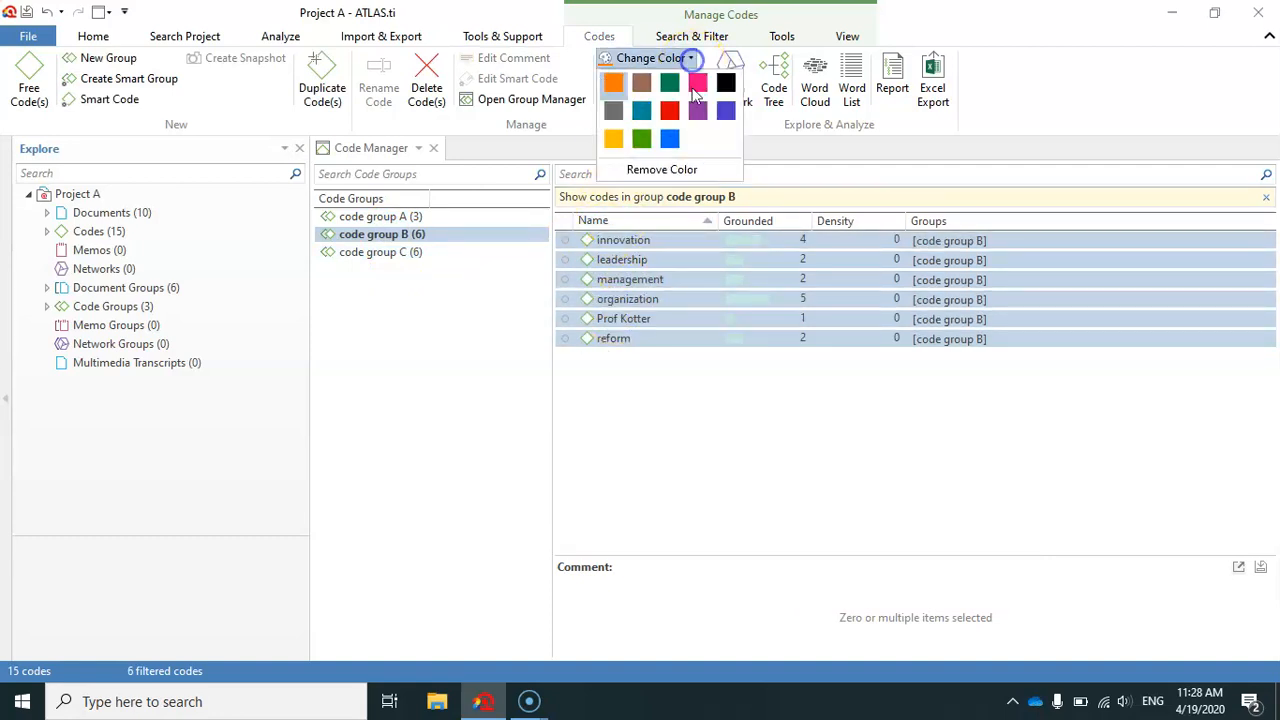
click(669, 137)
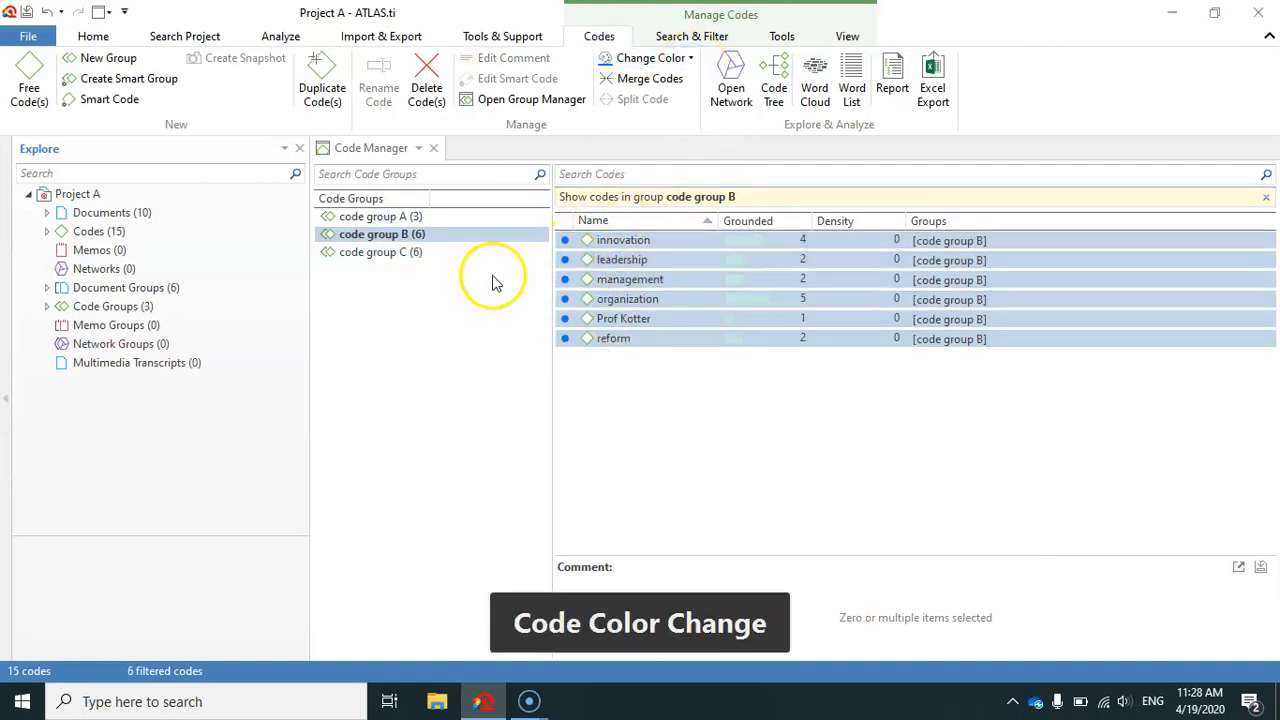
Filter the code list to code group C and color all its codes, from administration to transformation, green.
click(380, 252)
click(585, 240)
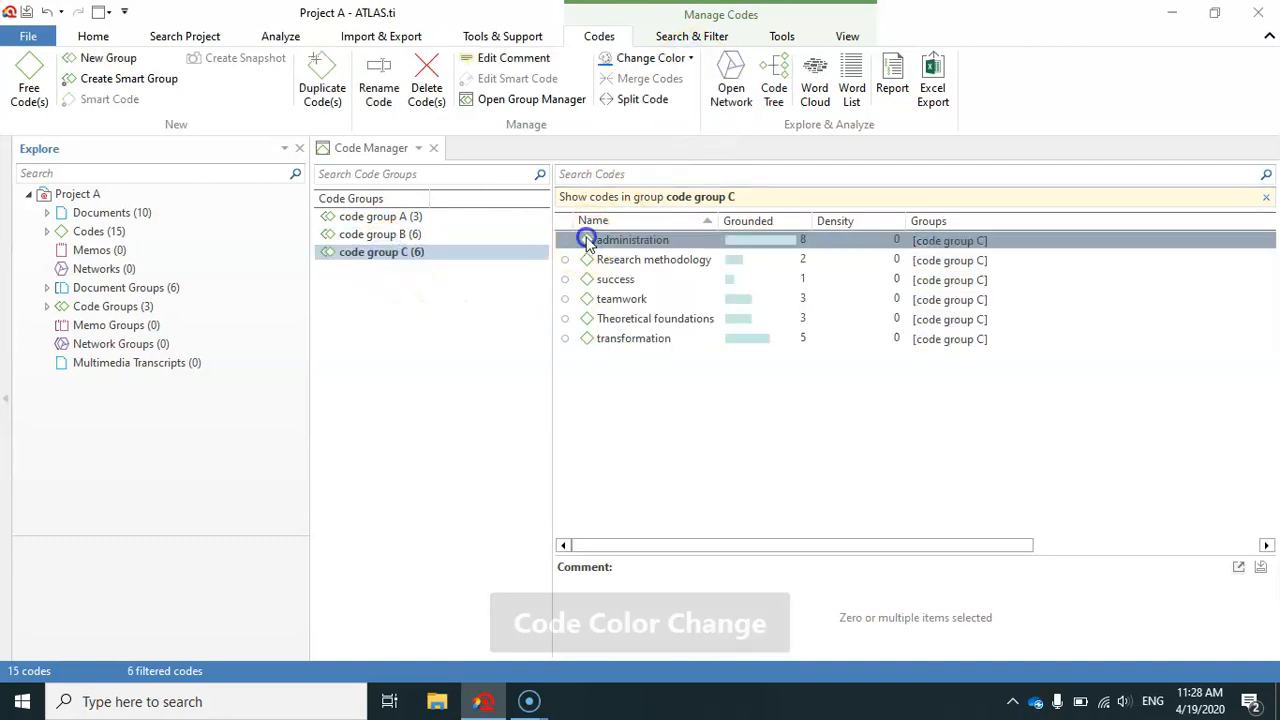
shift+click(595, 340)
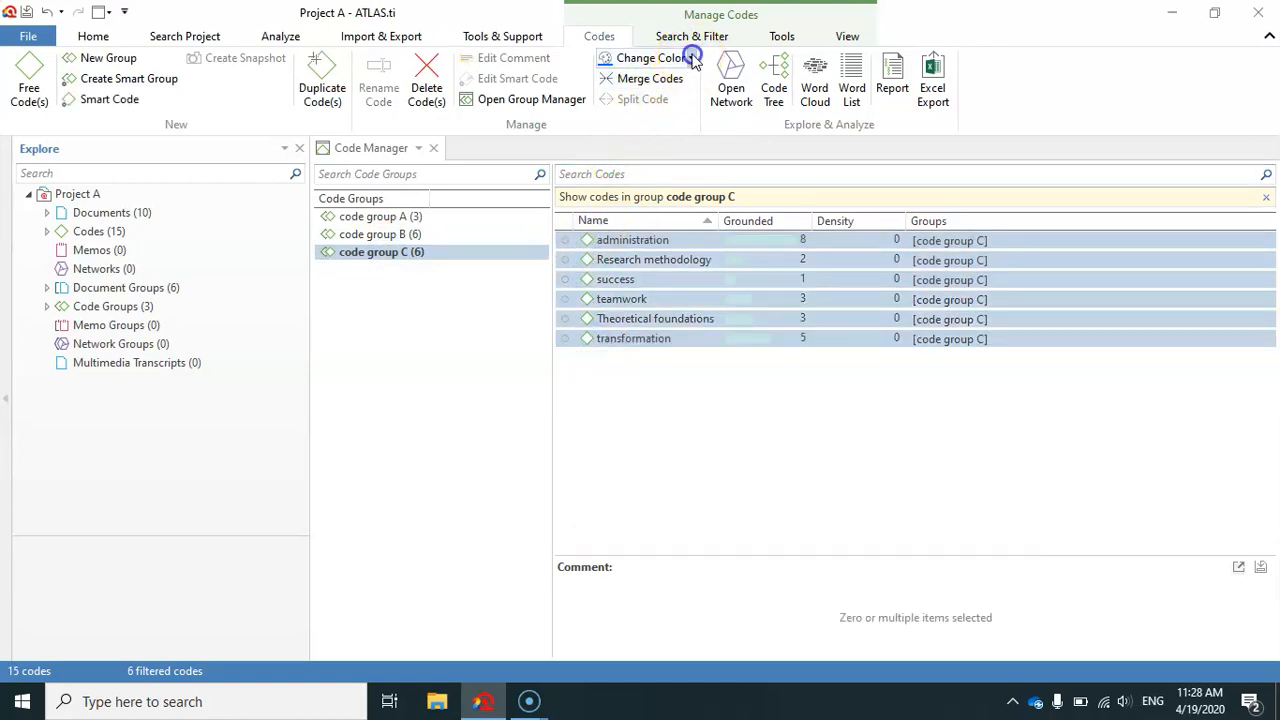
click(690, 58)
click(642, 141)
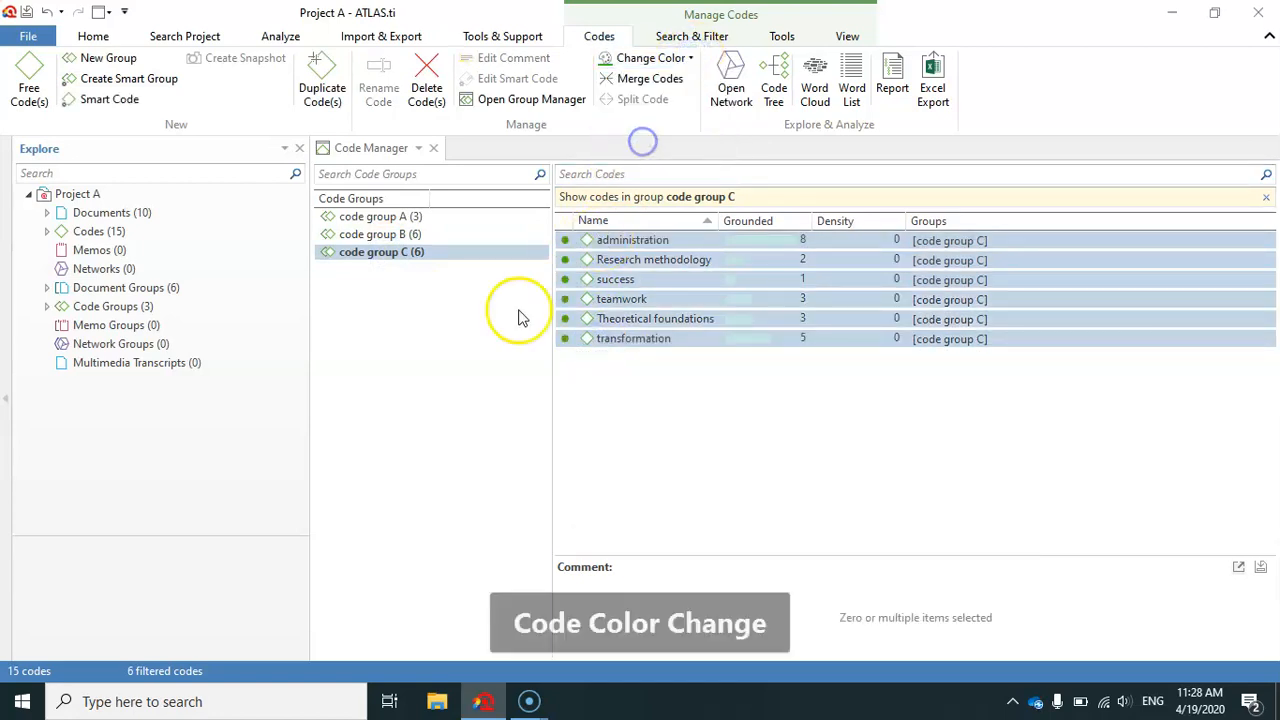
Clear the group filter to review the colors of all codes, and display only the codes in code group A.
click(437, 325)
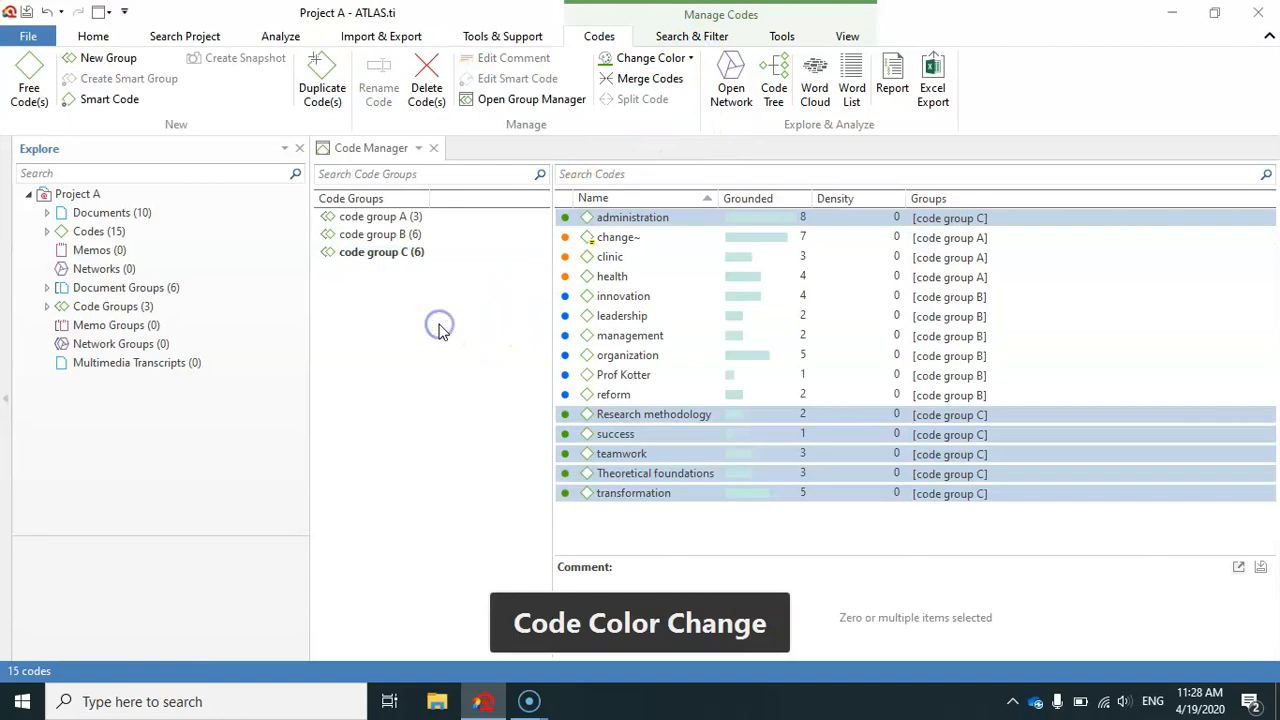
click(392, 217)
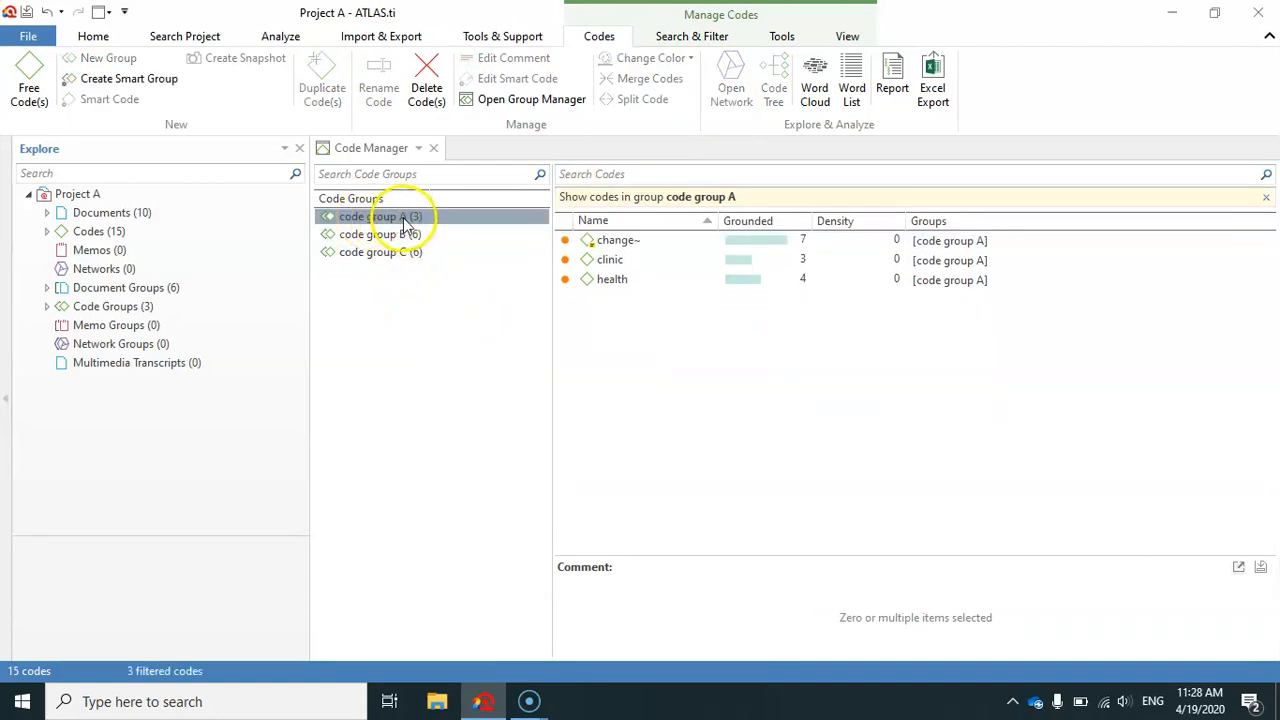